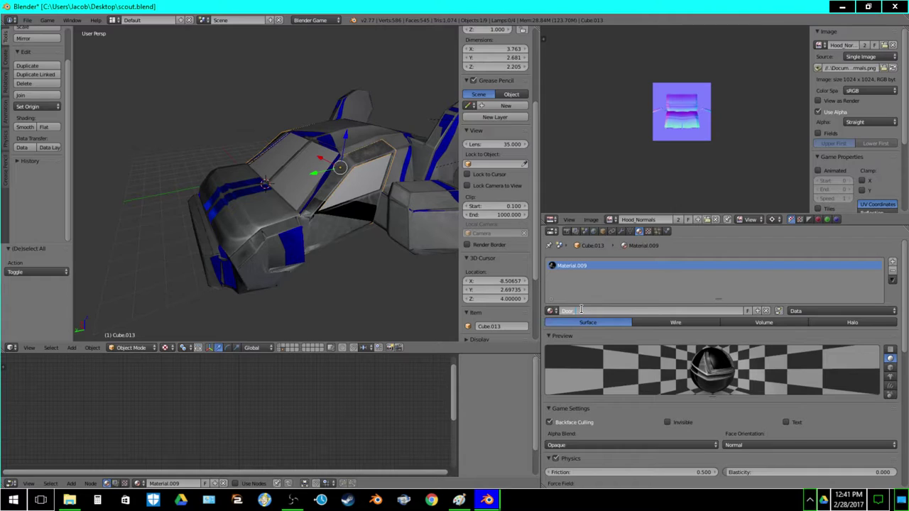
Name the door's material Door and assign that same material to a new second material slot.
key("Return")
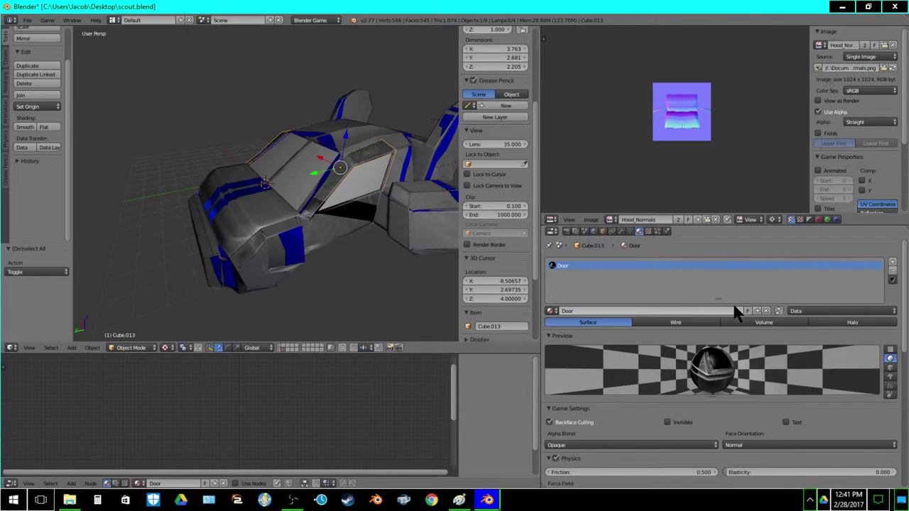
left_click(892, 263)
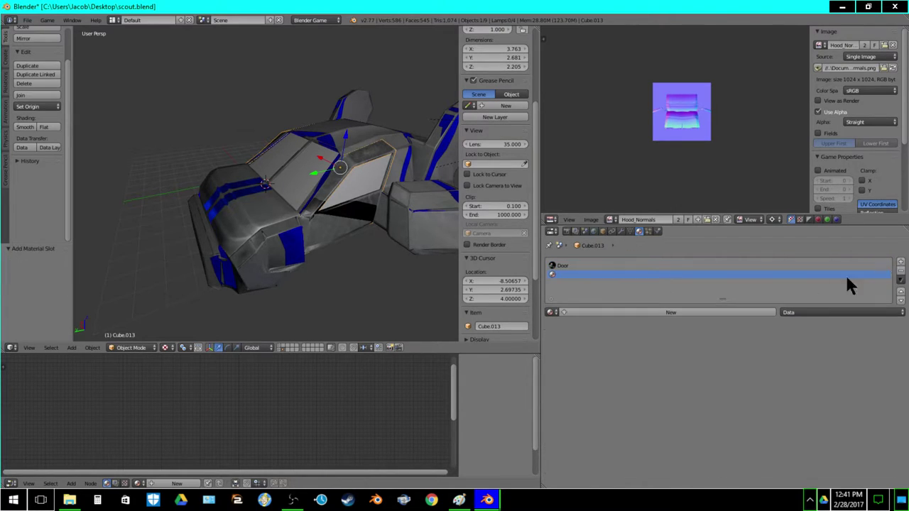
left_click(552, 311)
left_click(568, 361)
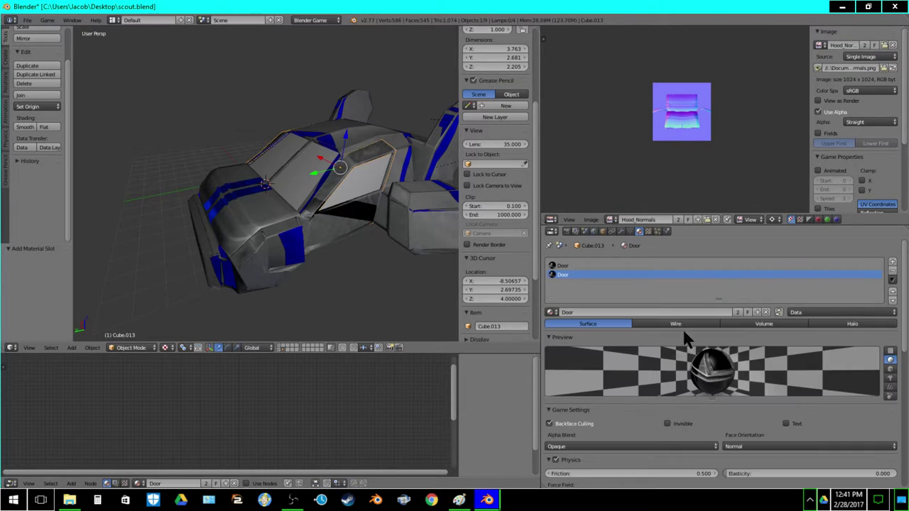
Make the second slot's material an independent copy and rename it Door_Paint.
left_click(741, 312)
left_click(737, 312)
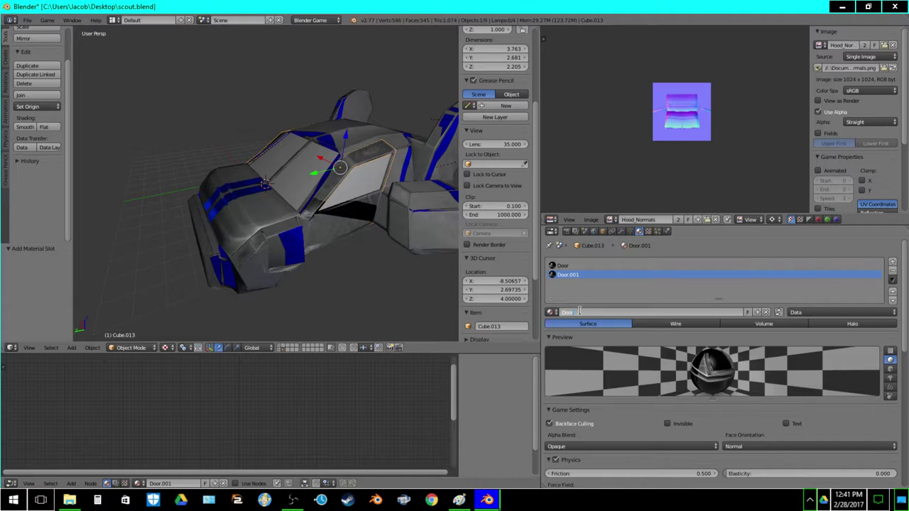
type("Door_Paint")
key("Return")
Enable Shadeless and Object Color on Door_Paint, and set the door's object color to blue.
scroll(905, 301, "down", 10)
left_click(727, 324)
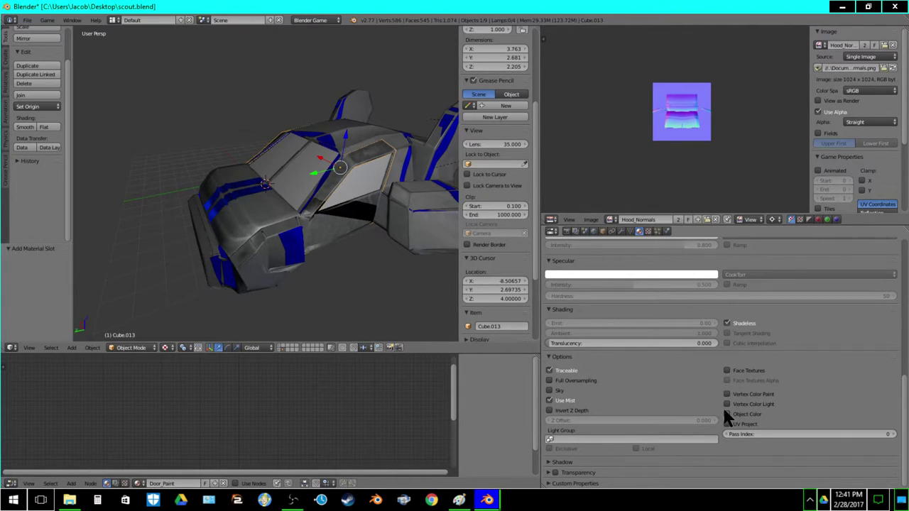
left_click(602, 230)
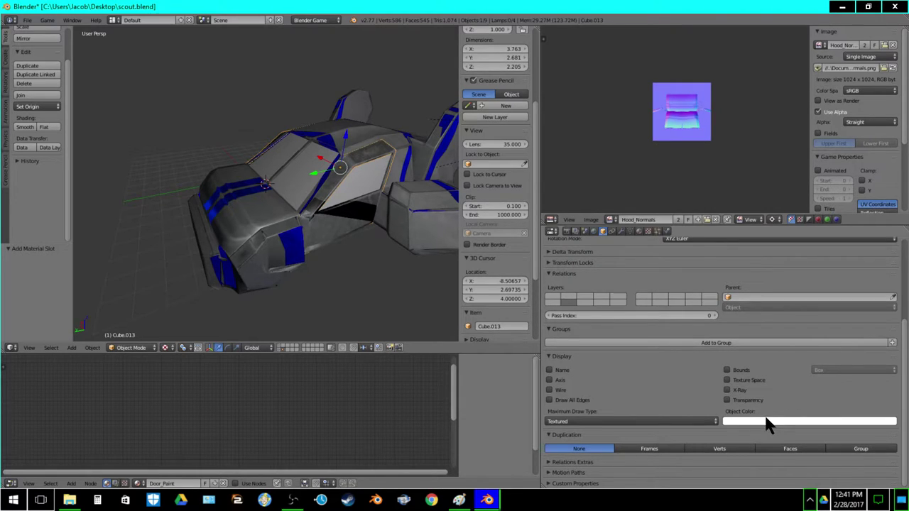
left_click(817, 421)
left_click_drag(860, 321, 880, 309)
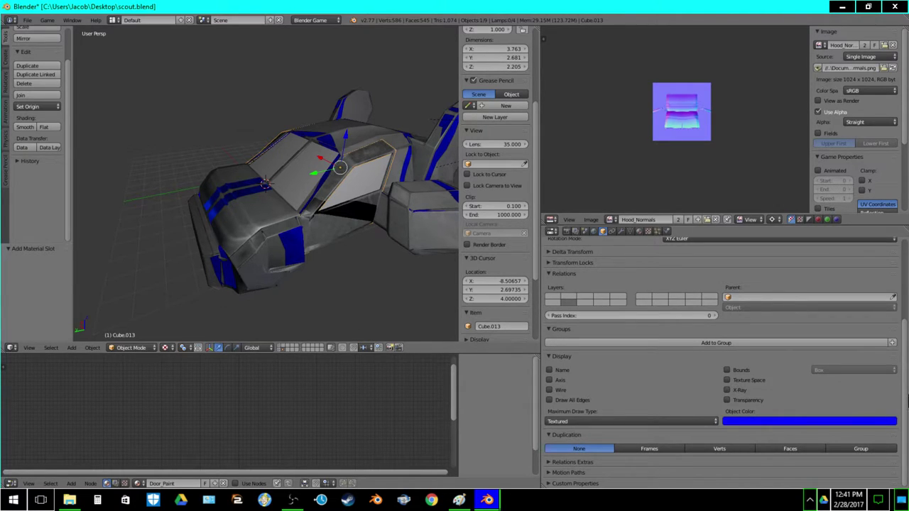
scroll(593, 270, "up", 5)
scroll(630, 206, "up", 2)
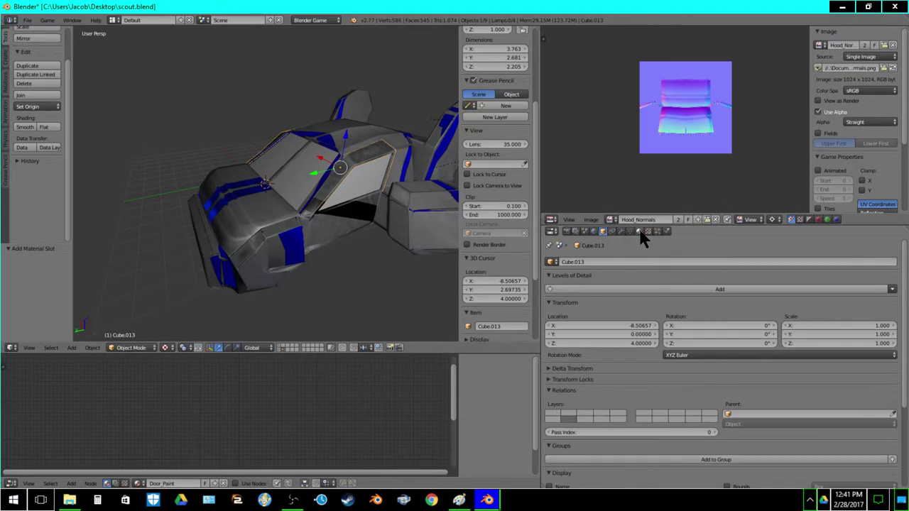
left_click(639, 231)
scroll(704, 313, "up", 3)
scroll(708, 319, "up", 3)
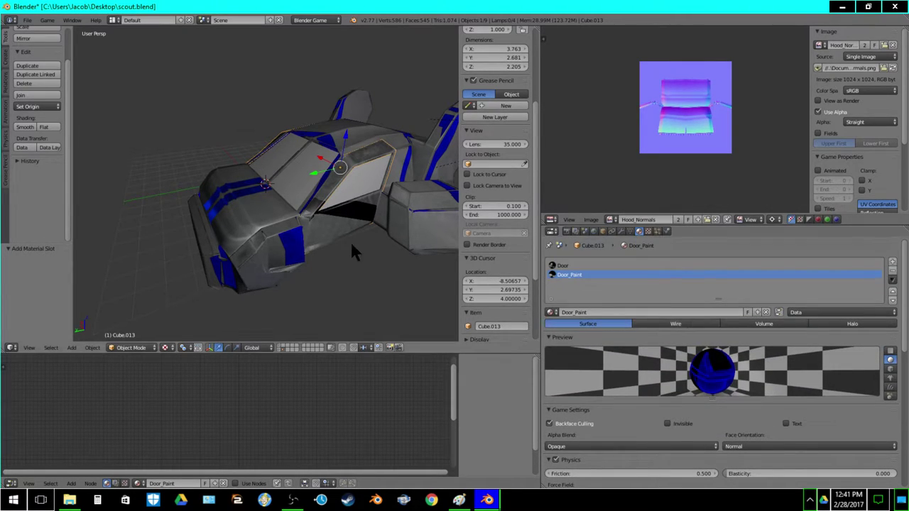
Assign Door_Paint to all of the door's faces and check it in Object Mode.
key("Tab")
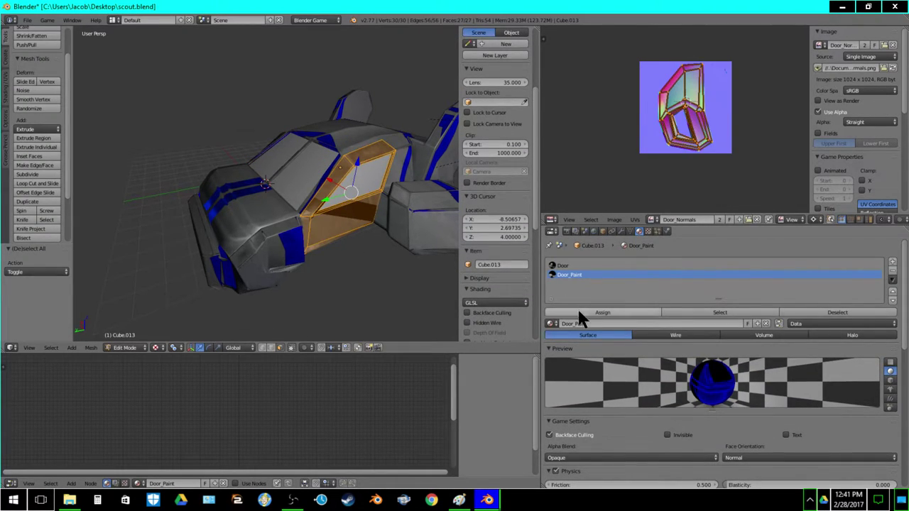
left_click(579, 313)
key("Tab")
key("Tab")
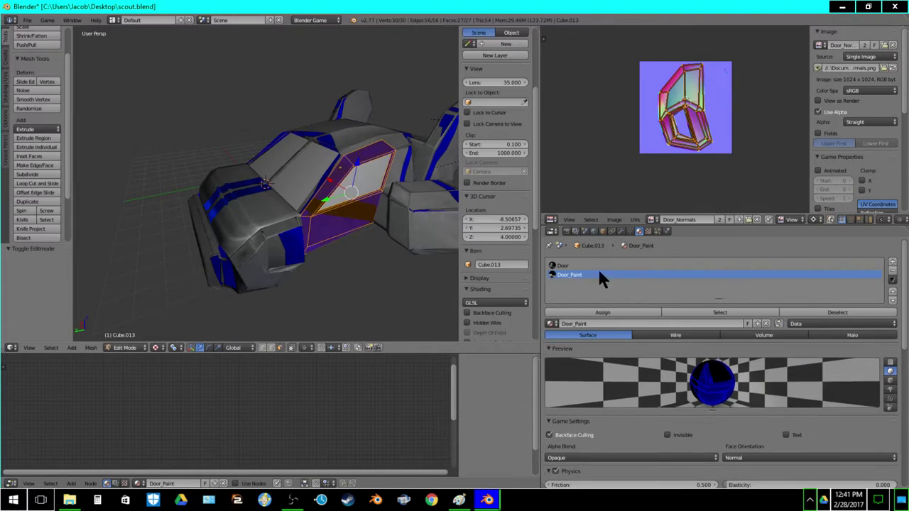
Reassign the Door material to all of the door's faces and return to Object Mode.
left_click(583, 265)
left_click(593, 312)
key("Tab")
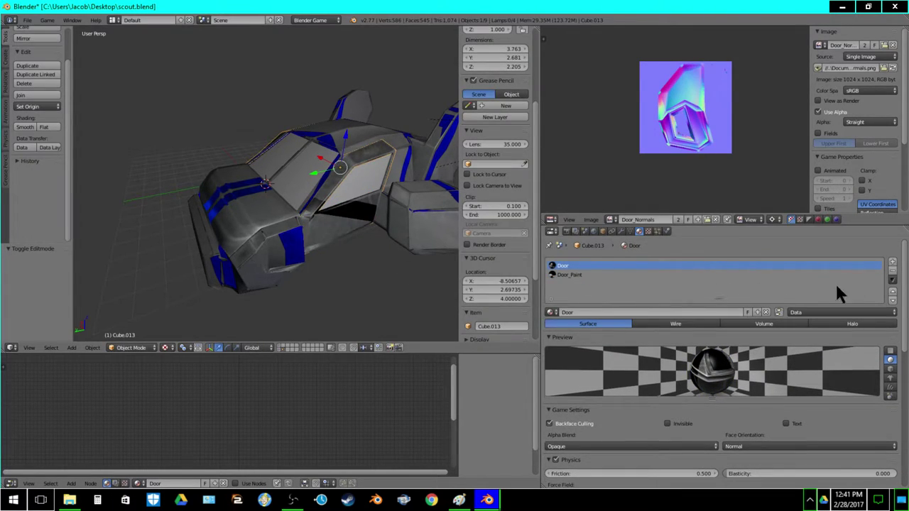
Add a third slot with a new material named Door_mix_nodes and enable shader nodes for it.
left_click(893, 262)
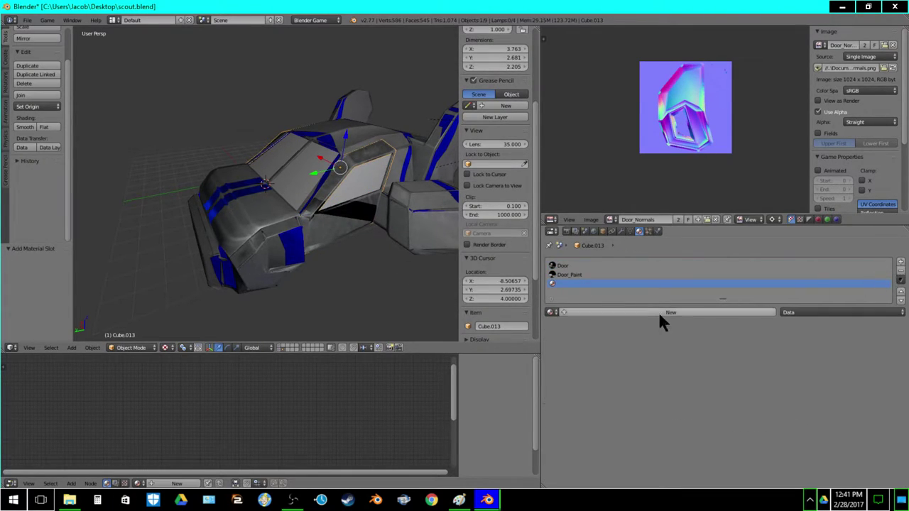
left_click(602, 312)
key("BackSpace")
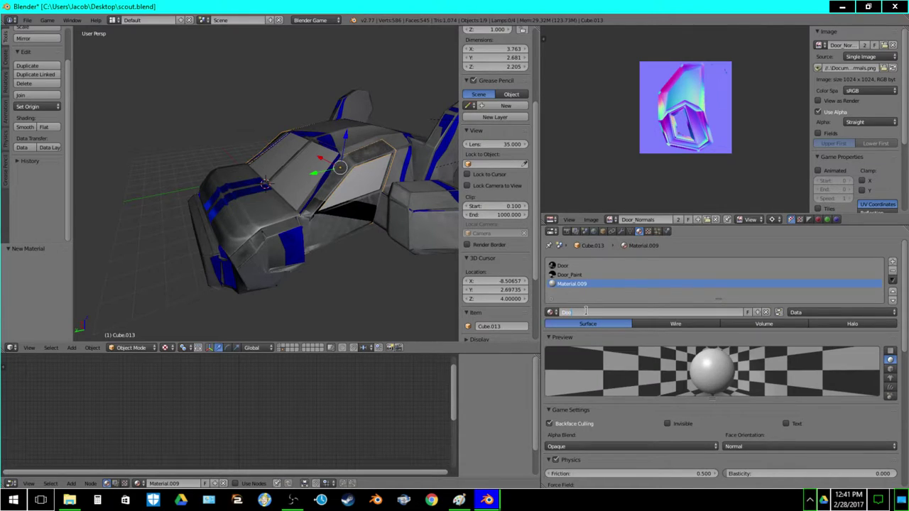
type("Door_mix_nodes")
key("Return")
left_click(778, 313)
Add a fourth material slot to the door with a new material.
left_click(893, 262)
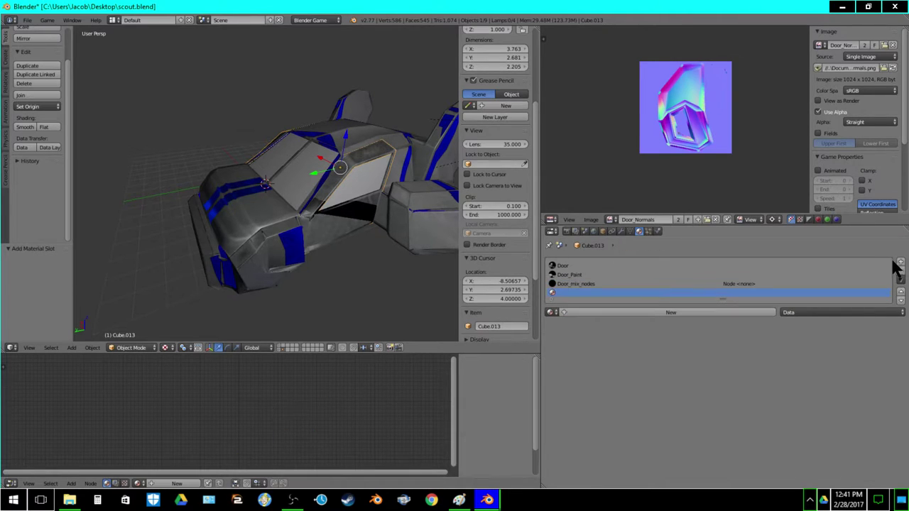
left_click(617, 312)
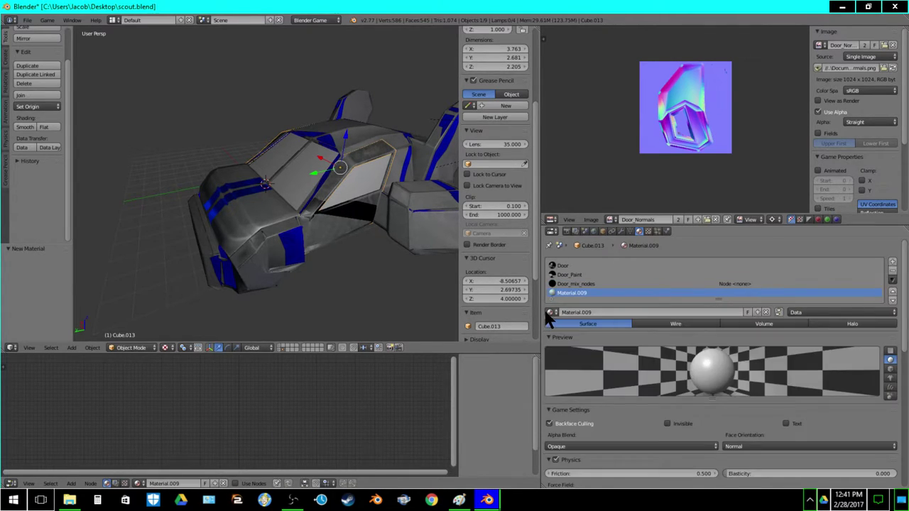
left_click(551, 313)
type("Door")
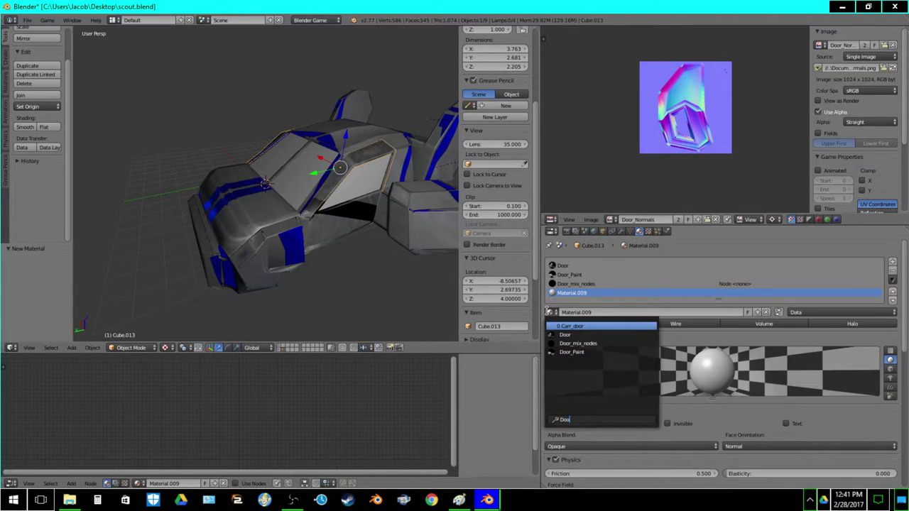
key("Escape")
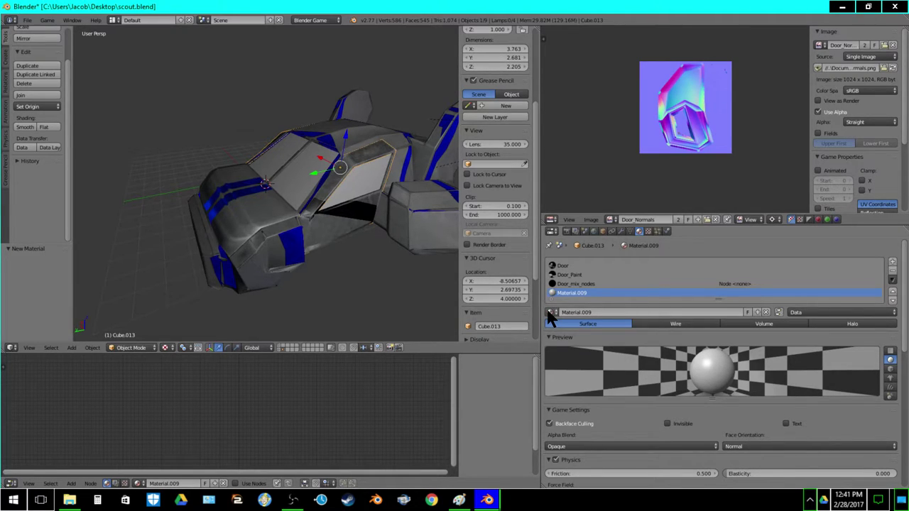
Rename the fourth slot's material as Door_mix_mask.
left_click(591, 312)
type("DDoor_mix_mask")
key("Return")
Add a texture to Door_mix_mask and set it to the existing Door_Paint texture.
left_click(647, 231)
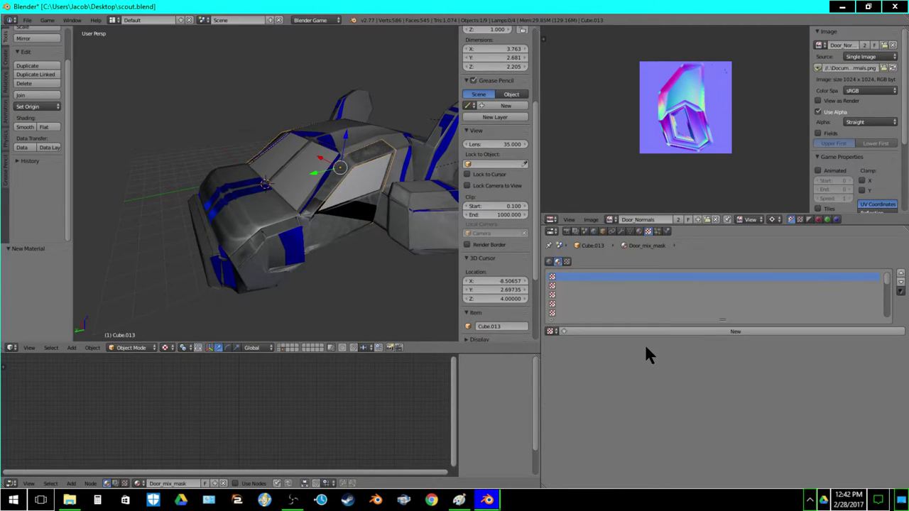
left_click(630, 327)
left_click(551, 331)
type("d")
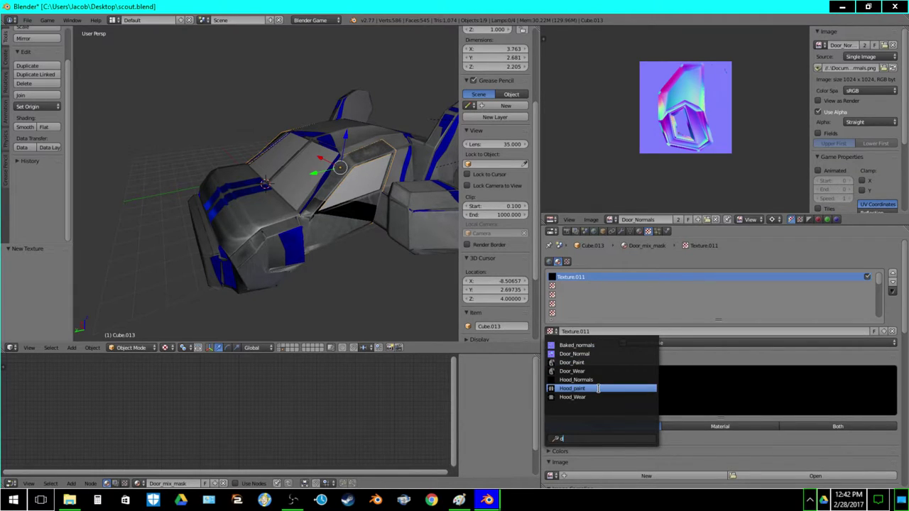
left_click(589, 362)
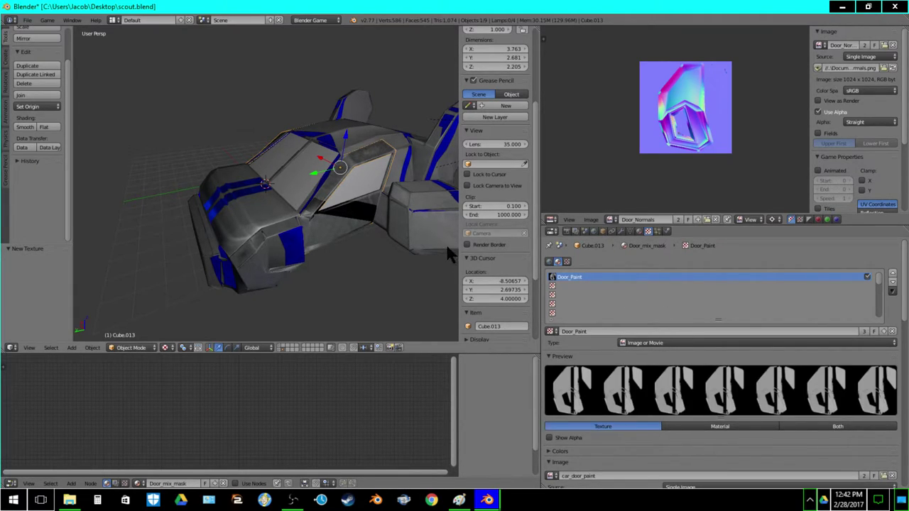
Enable Negative for the mask's Door_Paint texture and set its diffuse color influence to 4.
left_click_drag(904, 301, 907, 442)
scroll(682, 364, "down", 3)
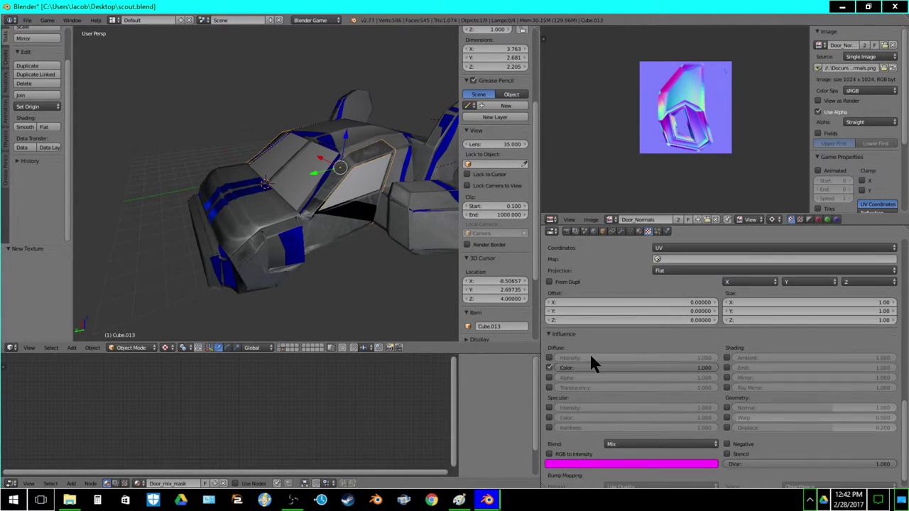
middle_click_drag(290, 196, 277, 179)
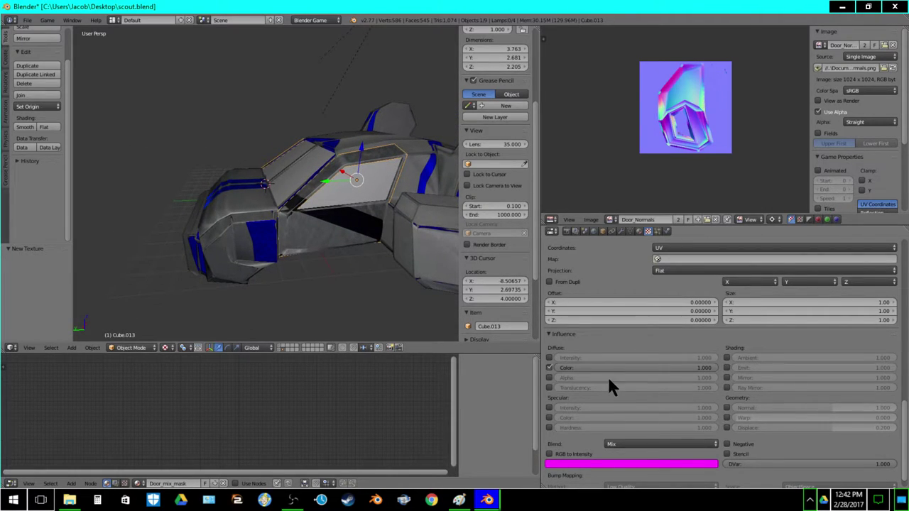
left_click(739, 444)
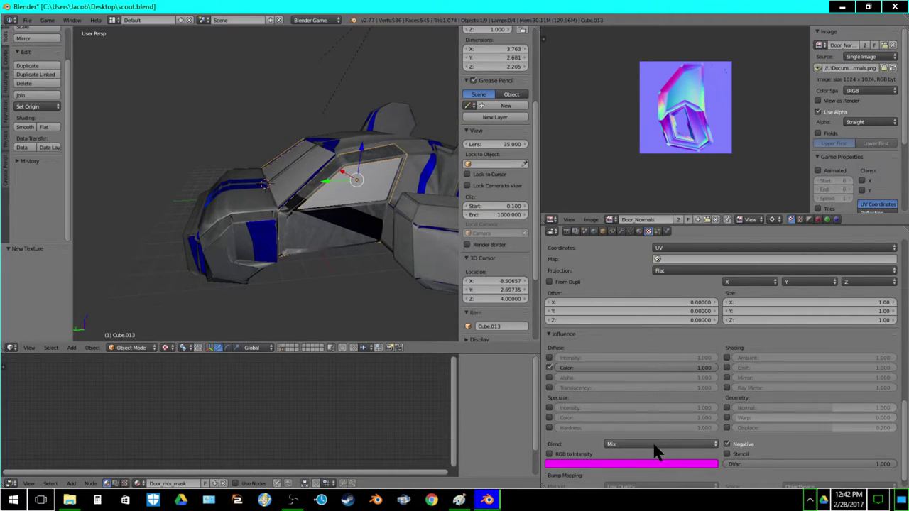
left_click(644, 367)
type("4")
key("Return")
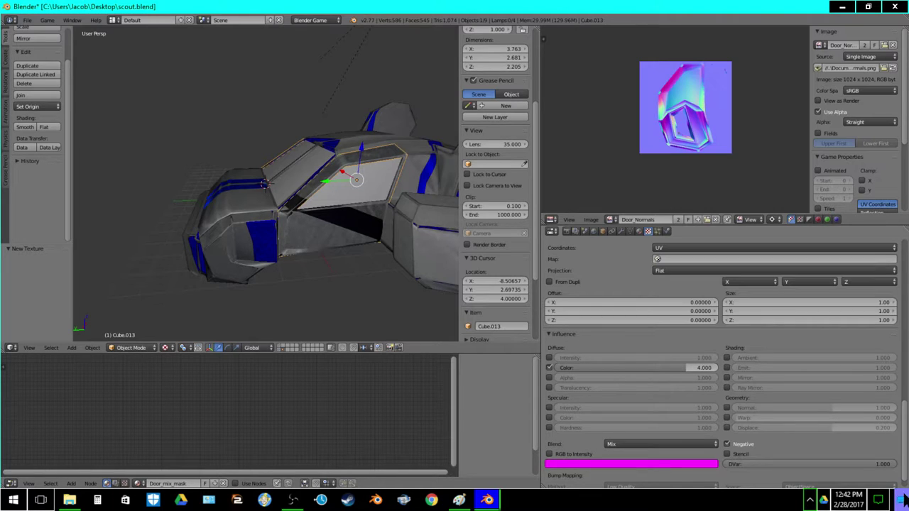
Make the Door_mix_mask material shadeless.
left_click_drag(906, 454, 906, 279)
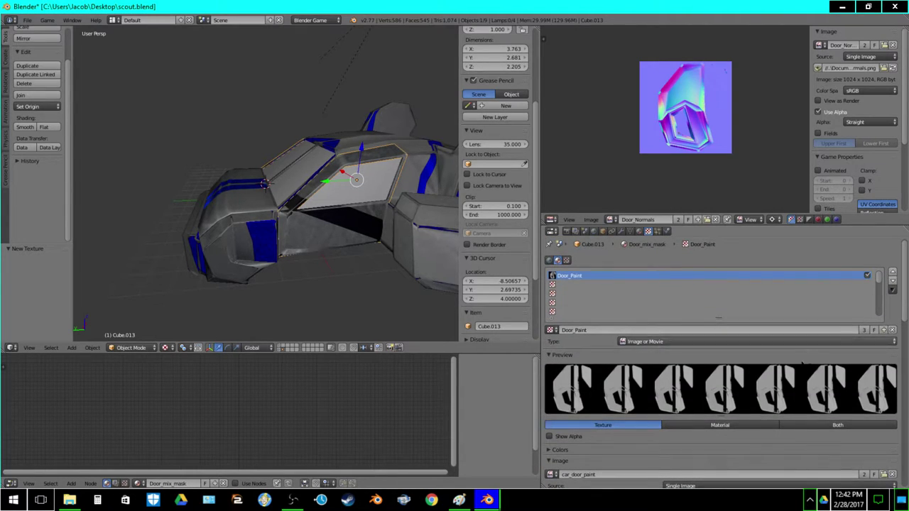
left_click(638, 231)
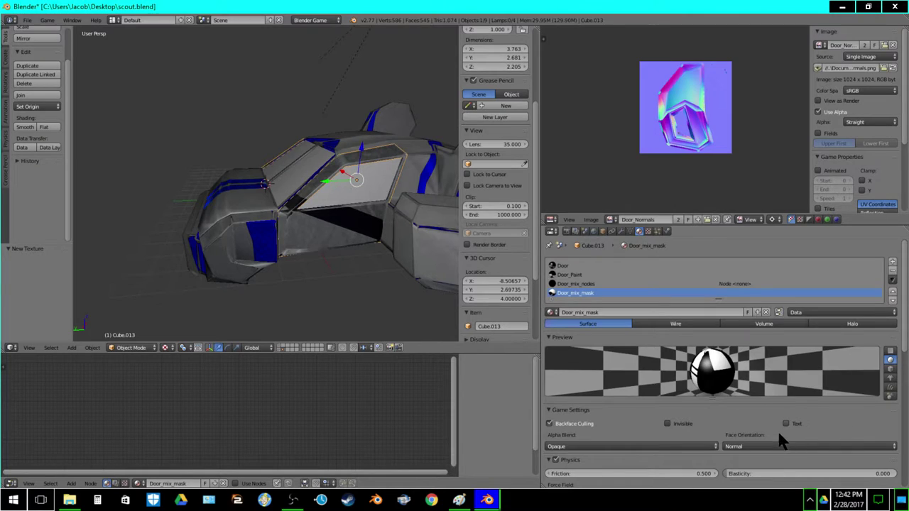
scroll(787, 439, "down", 5)
scroll(776, 431, "down", 4)
left_click(742, 405)
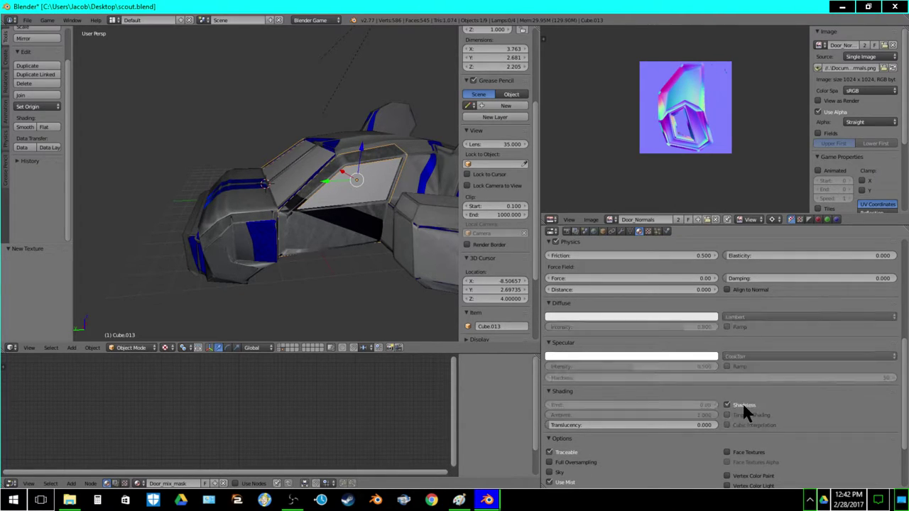
scroll(748, 413, "down", 3)
middle_click_drag(272, 282, 306, 229)
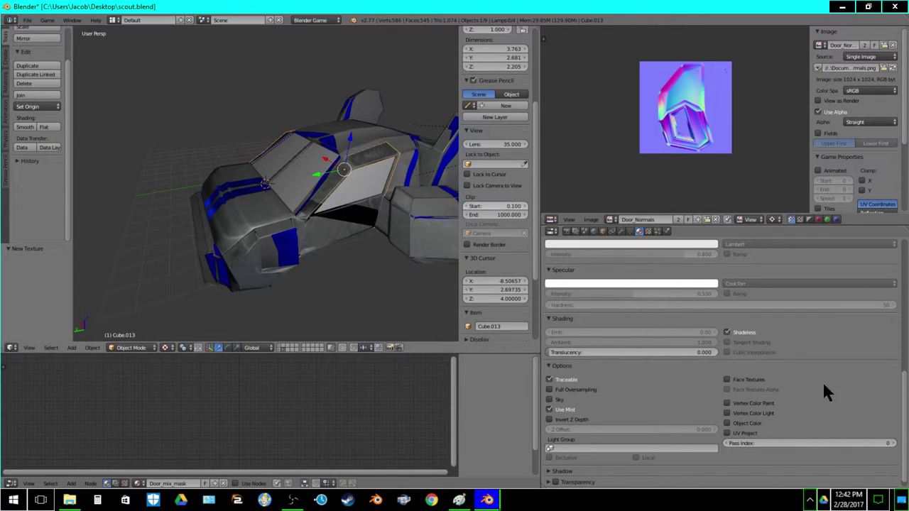
Open the Door_mix_nodes node tree and move its output node farther away from the material node.
scroll(637, 282, "up", 10)
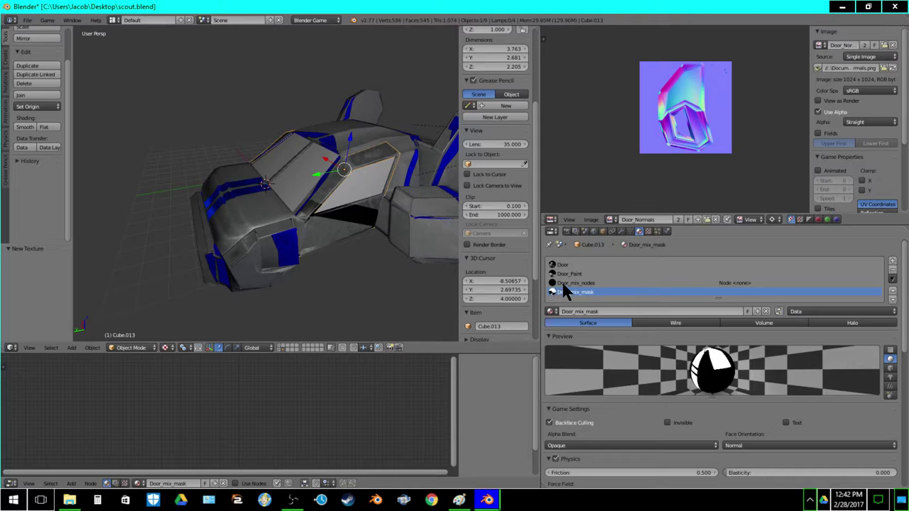
left_click(562, 284)
middle_click_drag(341, 408, 301, 379)
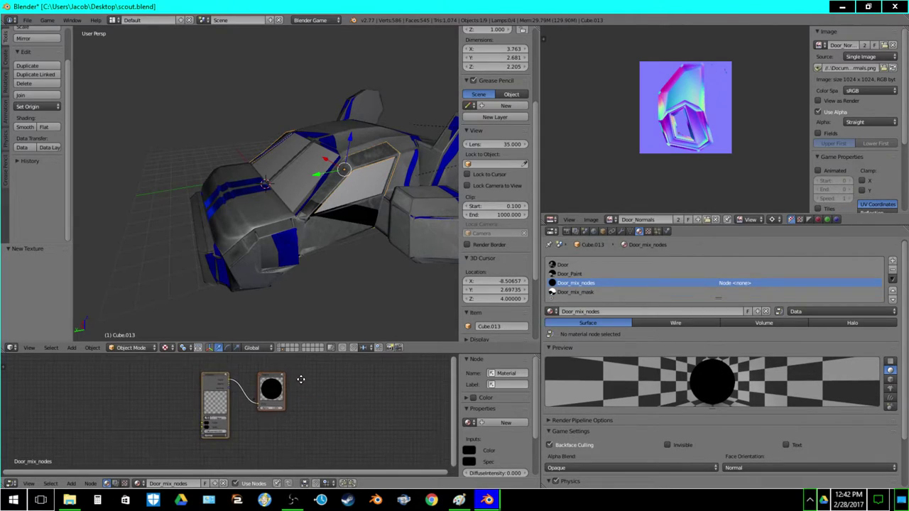
scroll(301, 379, "up", 3)
left_click_drag(274, 376, 312, 358)
middle_click_drag(311, 358, 257, 390)
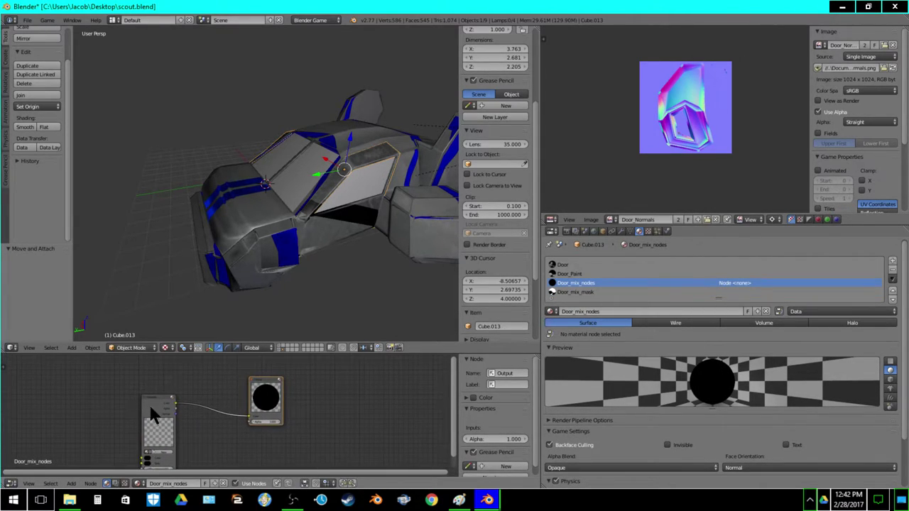
Set the material node in Door_mix_nodes to use the Carr_door material.
left_click(151, 416)
middle_click_drag(186, 428, 220, 396)
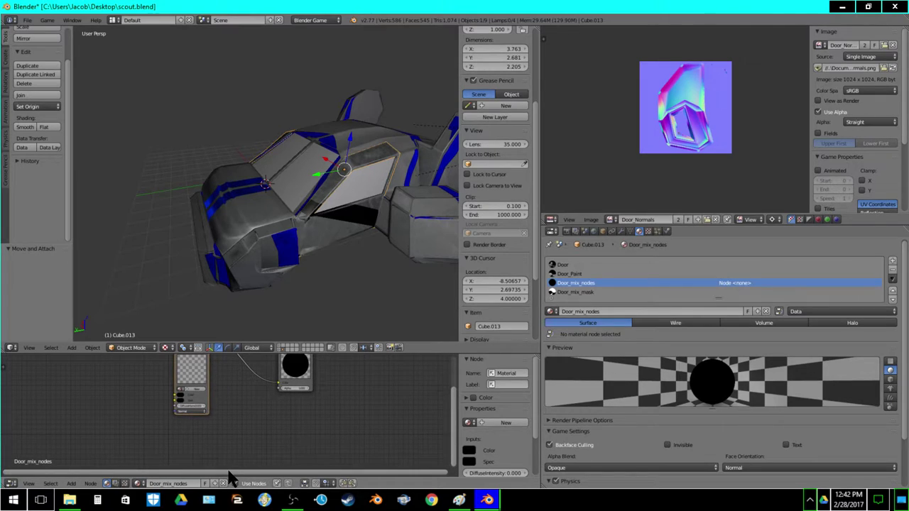
left_click(182, 389)
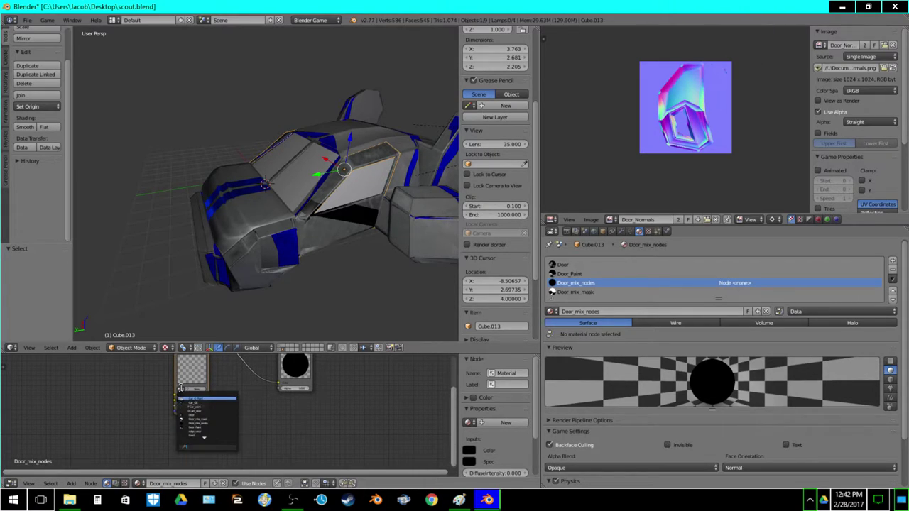
type("do")
left_click(184, 398)
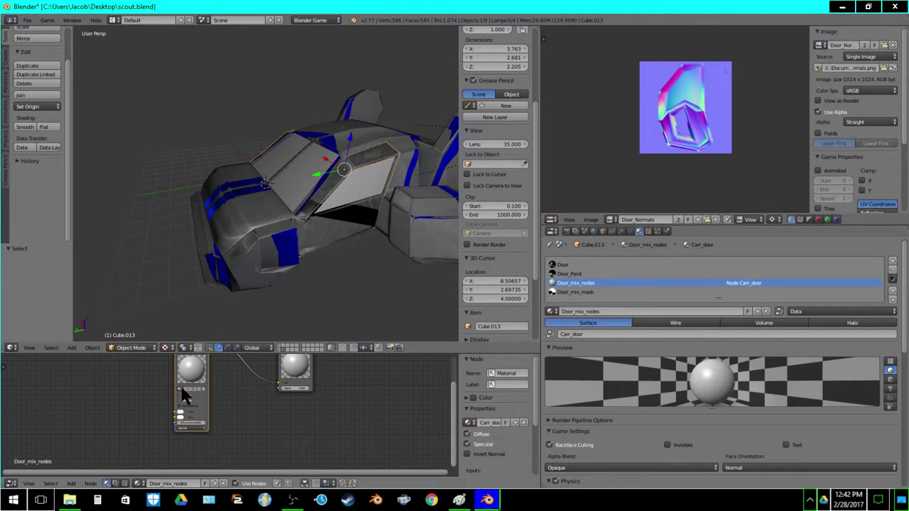
Set the material node in Door_mix_nodes to use the Door material.
scroll(165, 419, "up", 3)
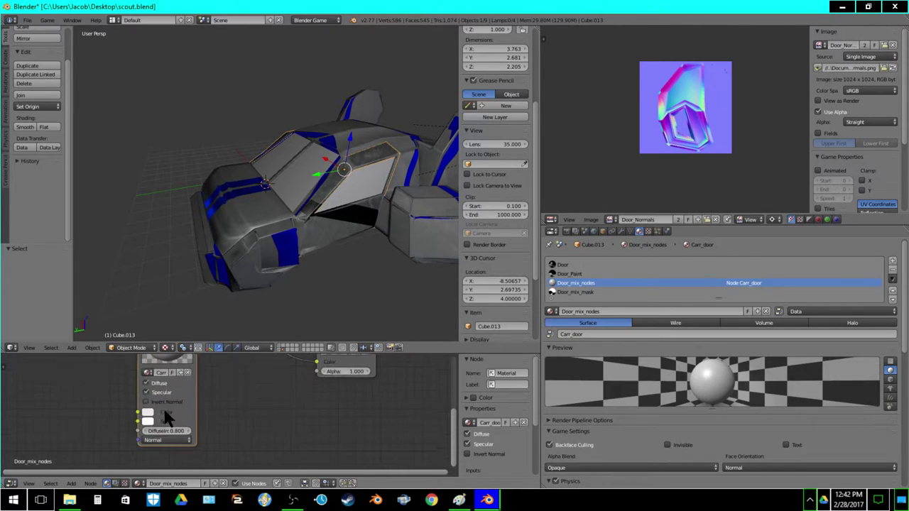
middle_click_drag(165, 419, 181, 436)
left_click(166, 392)
type("d")
key("Down")
key("Down")
key("Up")
key("Return")
scroll(219, 382, "down", 2)
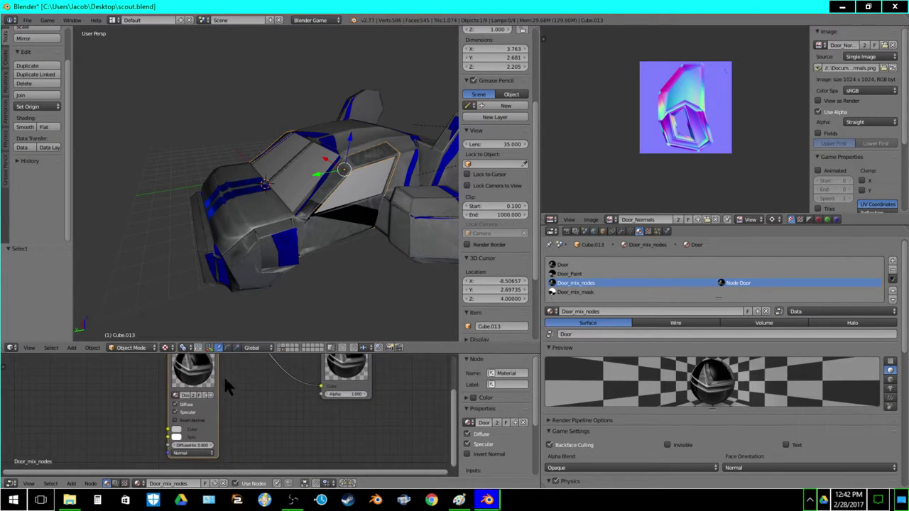
scroll(217, 379, "down", 3)
Assign the Door_mix_nodes material to the door mesh's selected faces.
key("Tab")
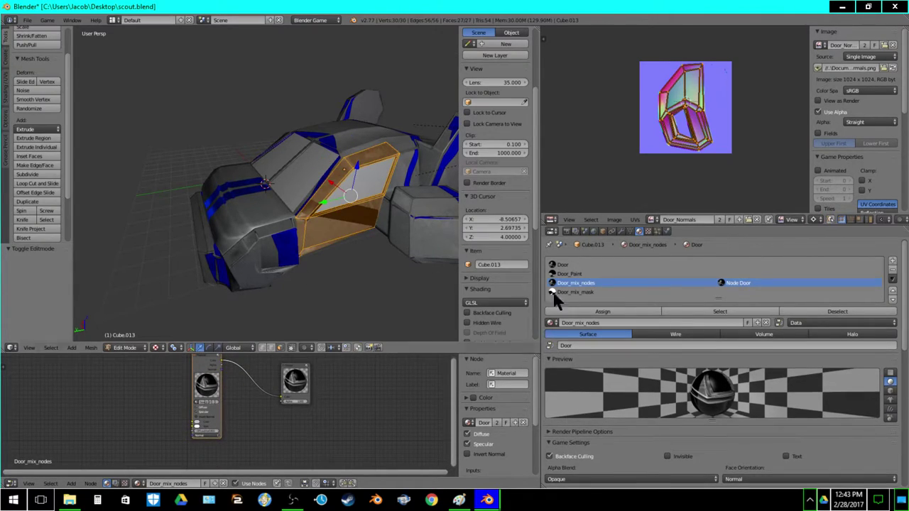
left_click(592, 265)
left_click(593, 284)
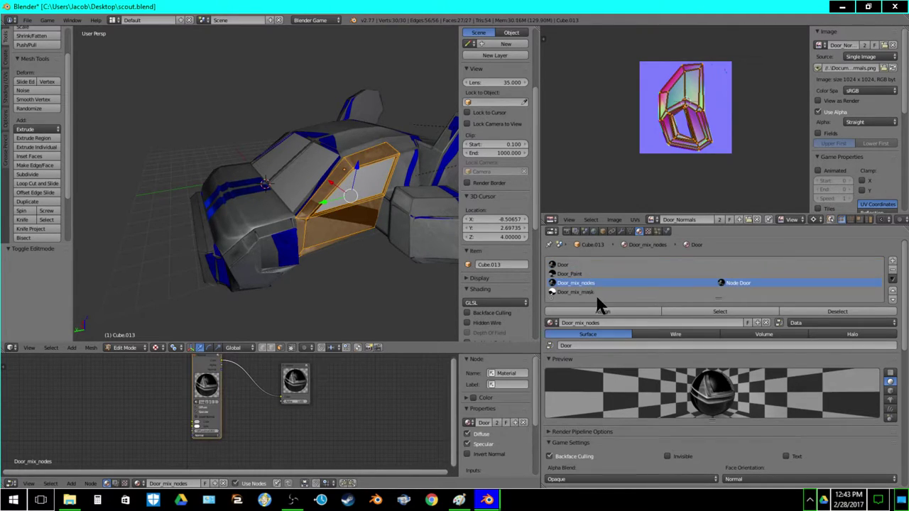
left_click(602, 307)
key("Tab")
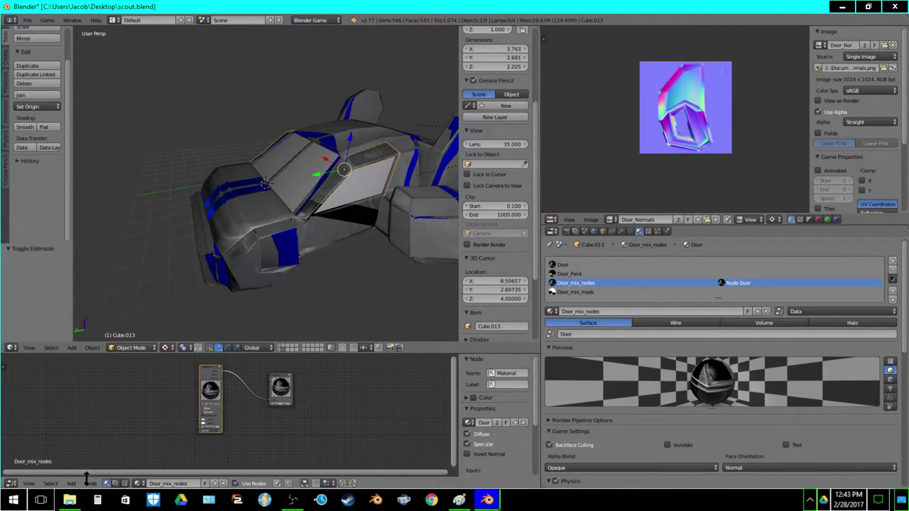
Insert a MixRGB node on the link between the Door material node and the output node.
left_click(71, 483)
mouse_move(84, 446)
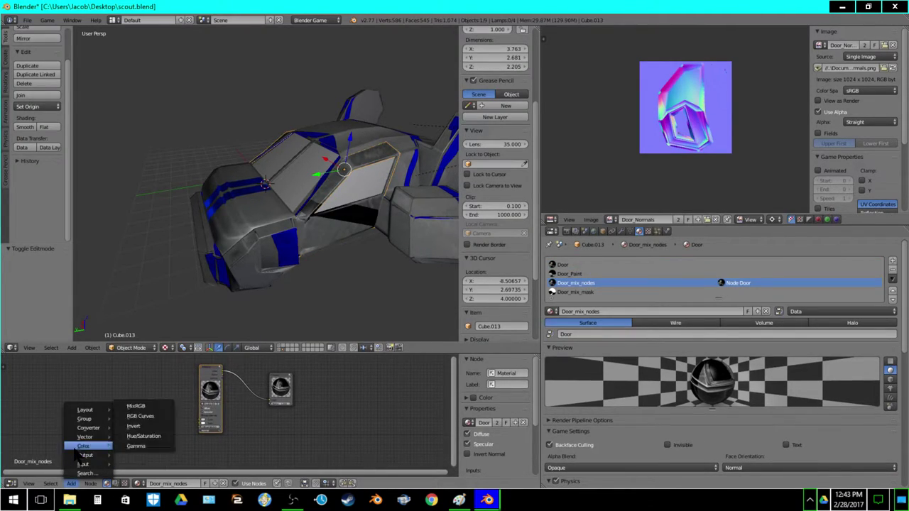
left_click(136, 406)
left_click(248, 383)
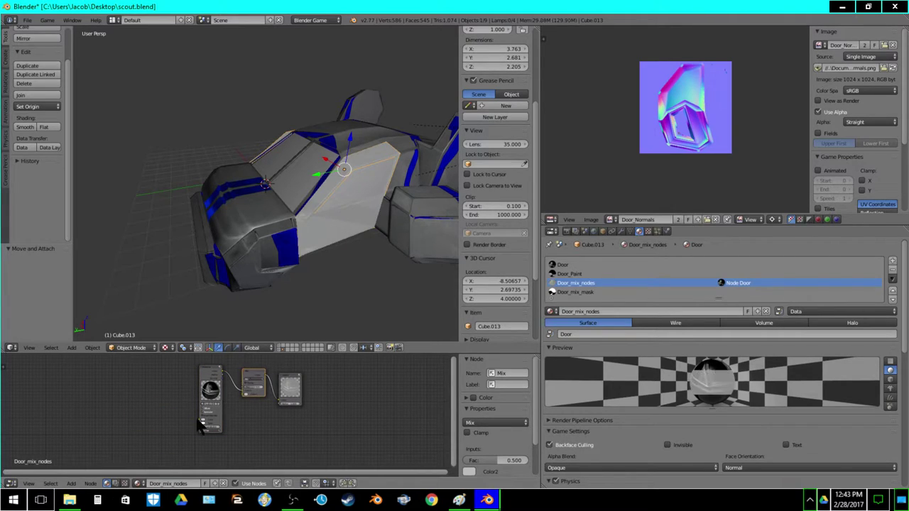
Add a second material node below the Door node and set it to the Door_Paint material.
left_click(71, 483)
mouse_move(83, 463)
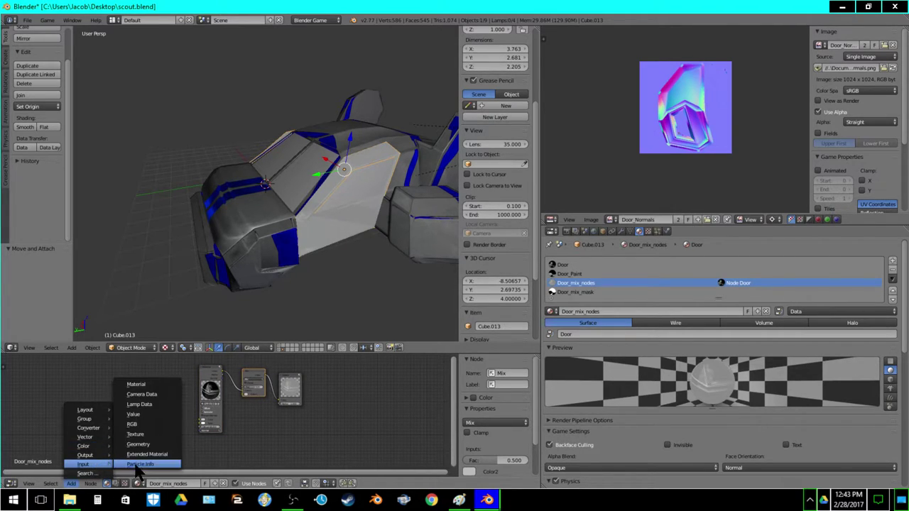
left_click(142, 385)
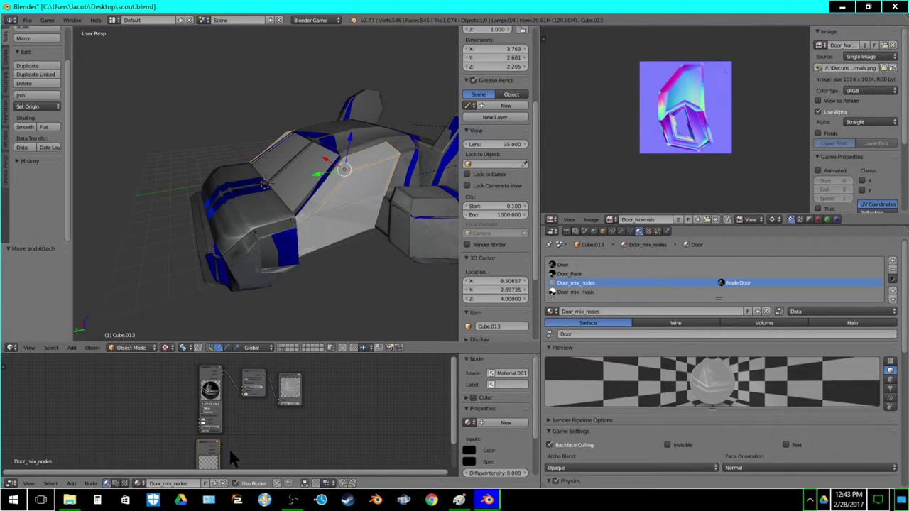
scroll(220, 377, "up", 4)
middle_click_drag(185, 384, 255, 420)
scroll(234, 412, "up", 1)
left_click(220, 419)
type("do")
key("Down")
key("Down")
key("Down")
key("Down")
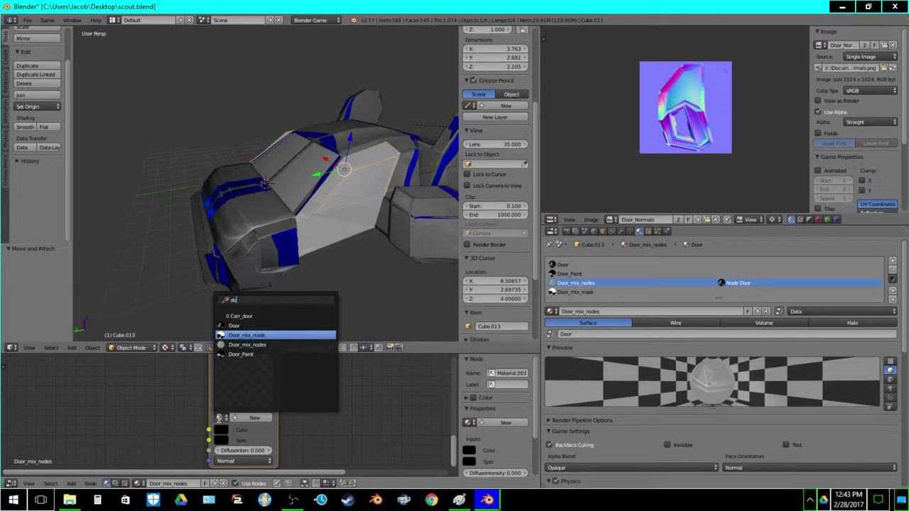
key("Return")
Link the Door_Paint node's color output to the Mix node's Color2 input, with Door feeding Color1.
scroll(302, 377, "down", 4)
left_click_drag(198, 429, 228, 365)
middle_click_drag(243, 389, 301, 436)
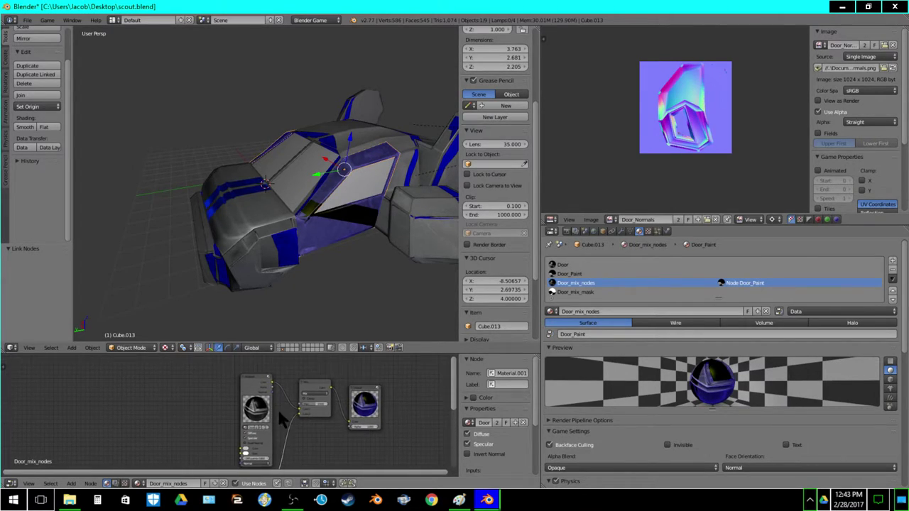
Add a third material node beside the Door node and set it to the Door_mix_mask material.
left_click(71, 483)
mouse_move(87, 464)
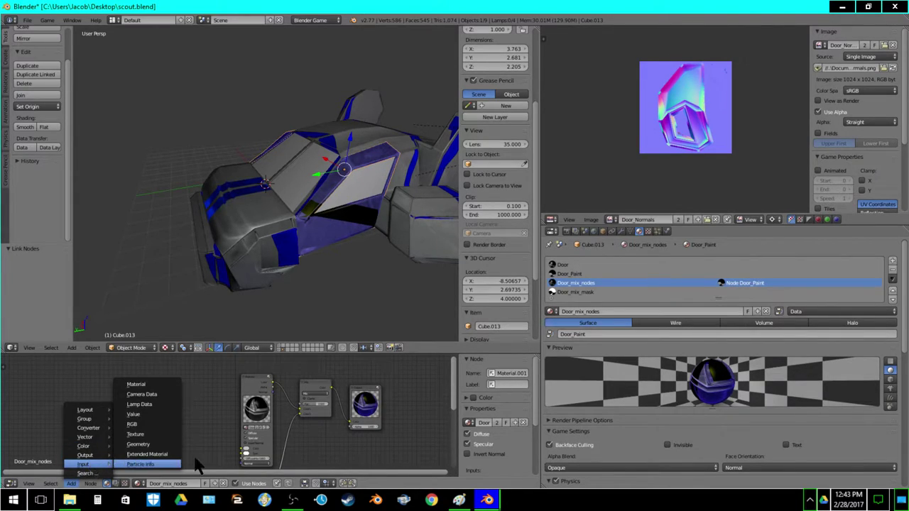
left_click(148, 384)
left_click(142, 416)
left_click(131, 412)
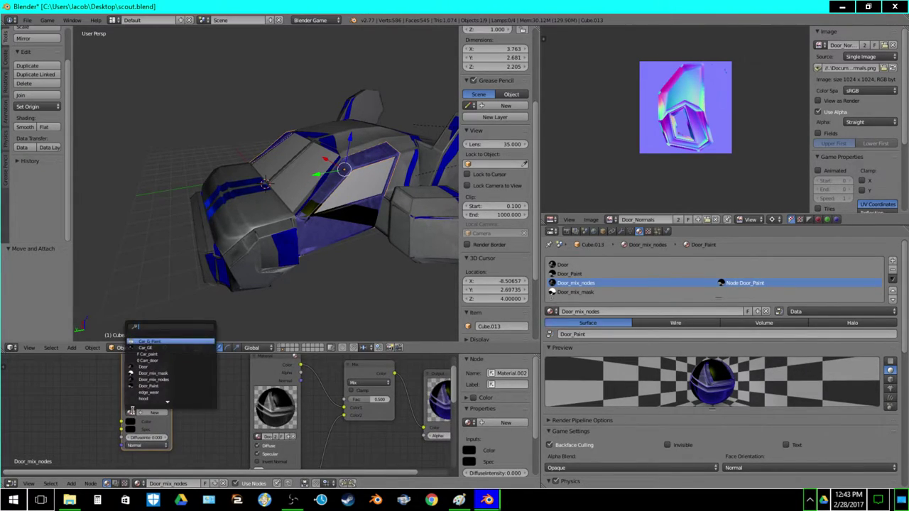
left_click(152, 379)
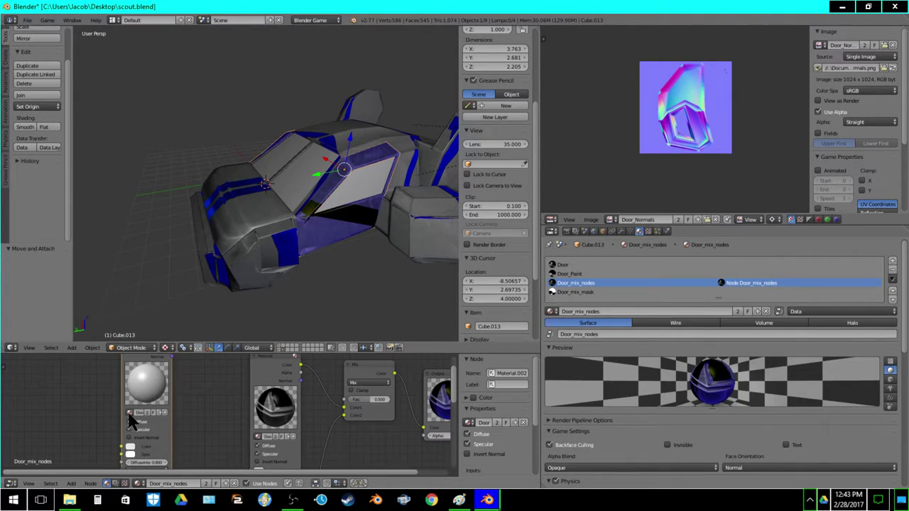
left_click(128, 412)
left_click(160, 375)
key("Home")
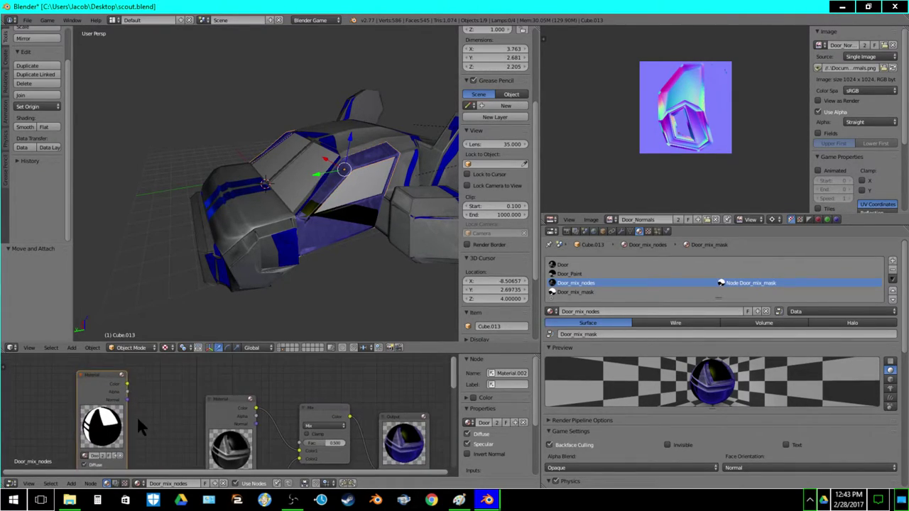
Link the Door_mix_mask node's color output to the Mix node's Fac input.
left_click_drag(127, 384, 300, 442)
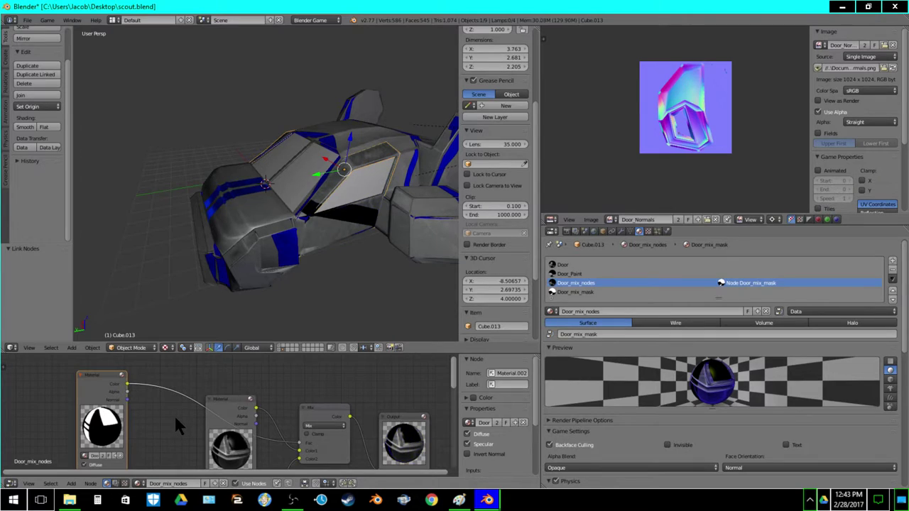
key("Home")
left_click_drag(129, 412, 224, 323)
middle_click_drag(301, 384, 269, 393)
middle_click_drag(251, 425, 273, 386)
left_click_drag(269, 394, 270, 393)
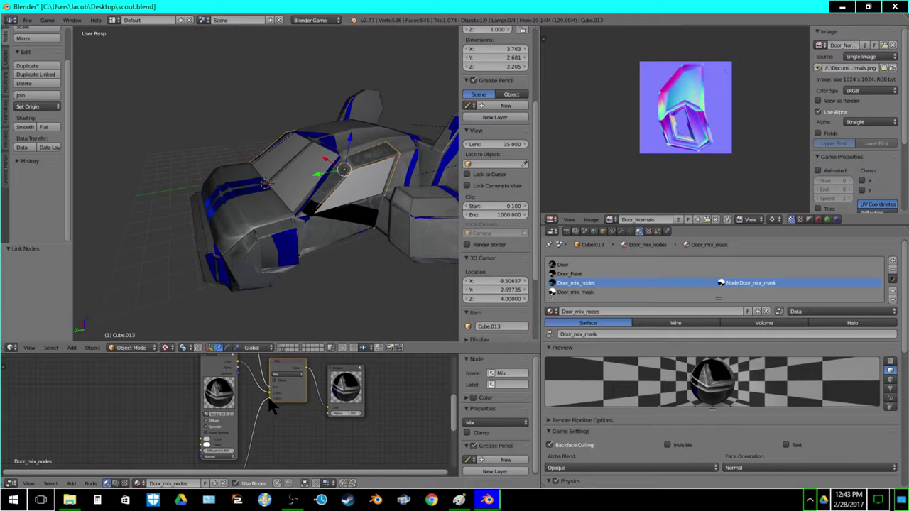
Inspect the door in the viewport and check the textures used by the Door_Paint node's material.
middle_click_drag(386, 278, 355, 268)
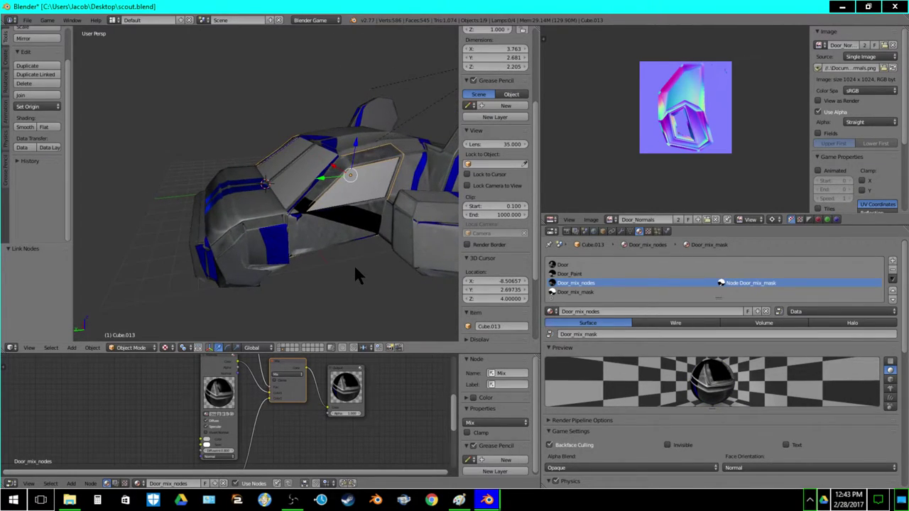
middle_click_drag(220, 418, 225, 336)
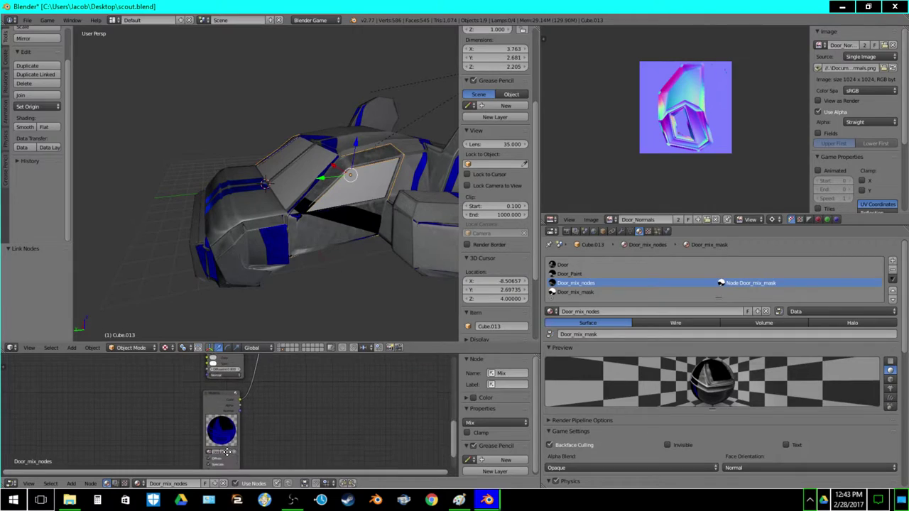
left_click(226, 410)
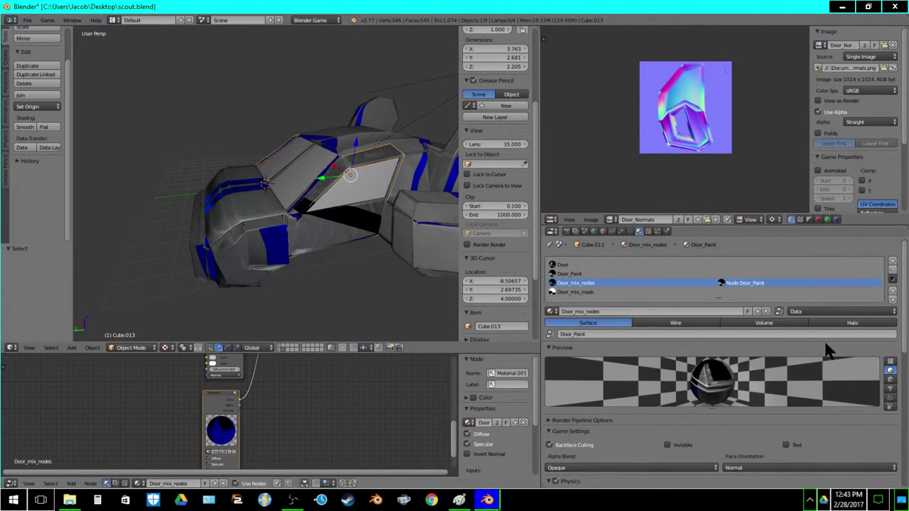
left_click(648, 231)
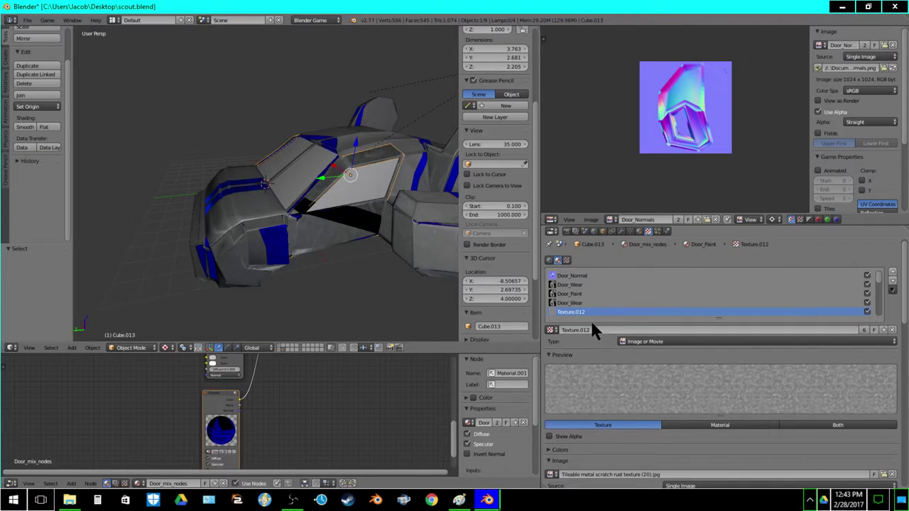
left_click(639, 231)
Try the Door_mix_mask texture with Negative disabled, and enable Negative again.
left_click(639, 292)
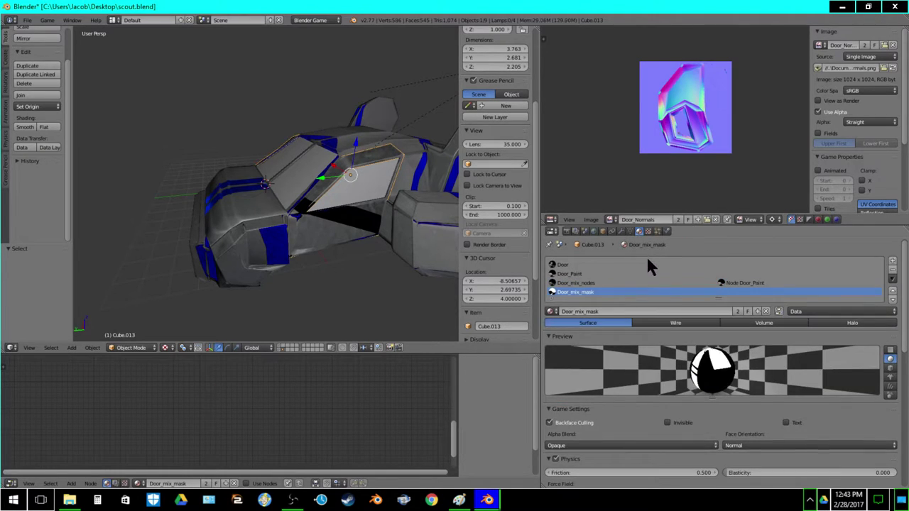
left_click(649, 232)
left_click_drag(906, 287, 905, 449)
left_click(727, 434)
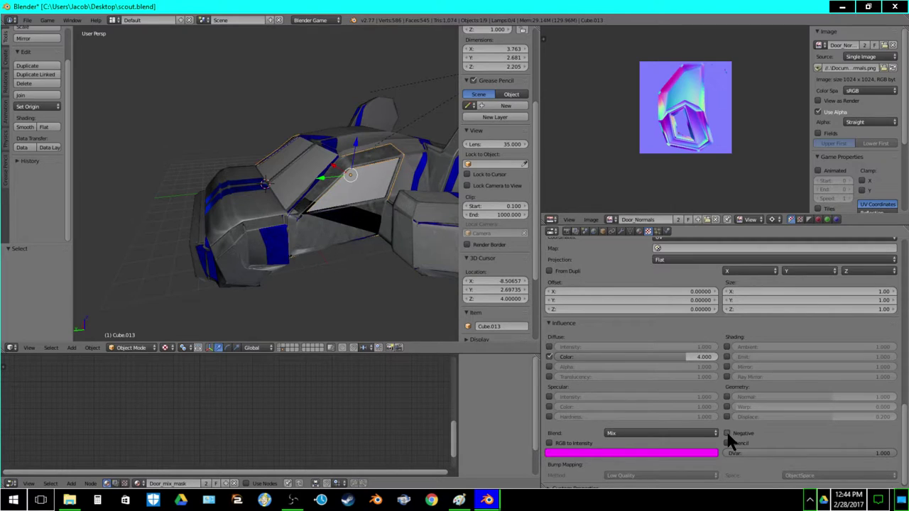
left_click(727, 434)
Try a diffuse color influence of -1 on the mask texture, and restore it to 4.
left_click(705, 356)
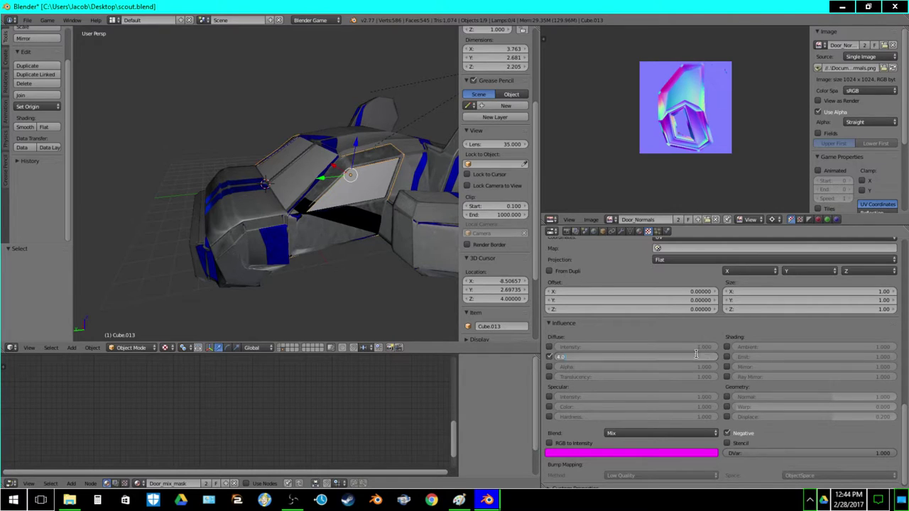
type("23.0")
key("Return")
left_click(679, 356)
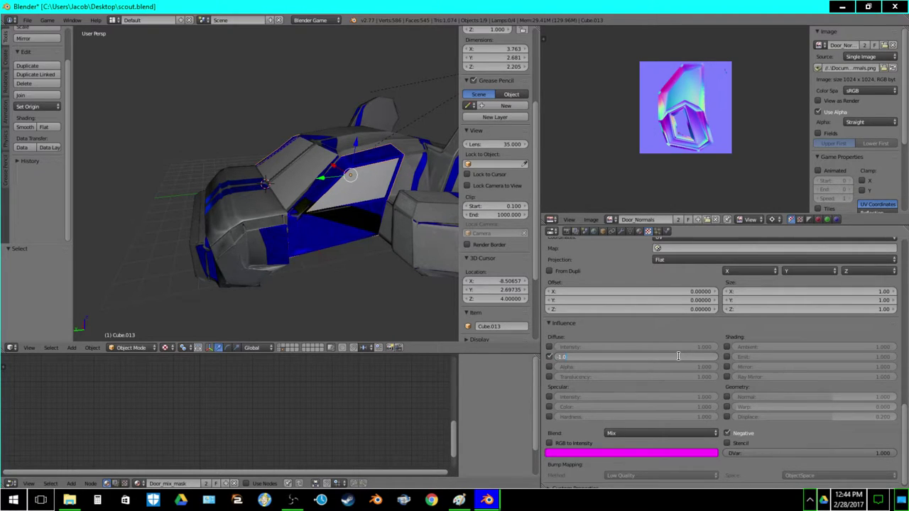
type("4")
key("Return")
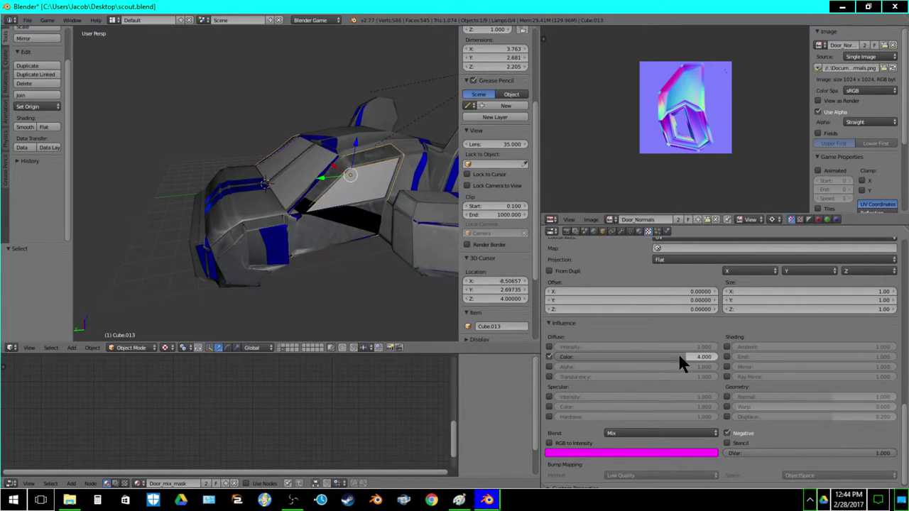
Try a near-black diffuse color on the Door_Paint material, and raise its brightness back to near white.
left_click(638, 232)
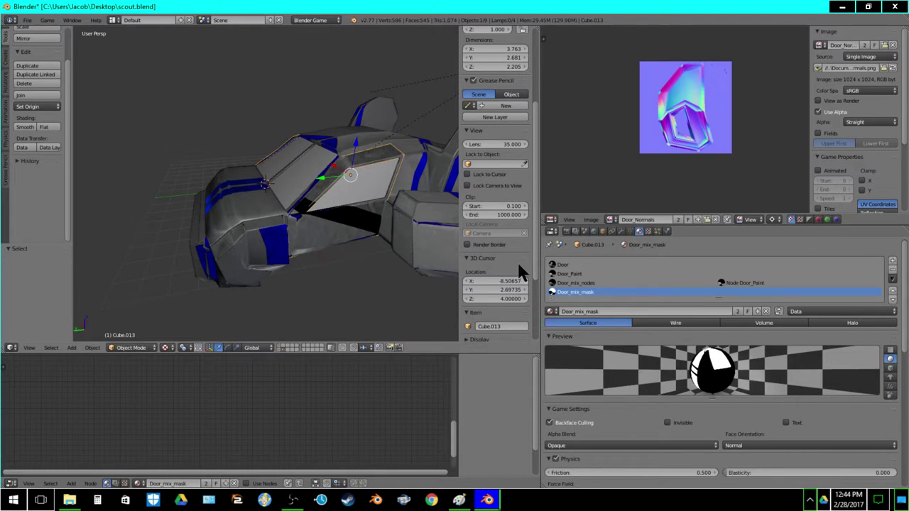
left_click(615, 264)
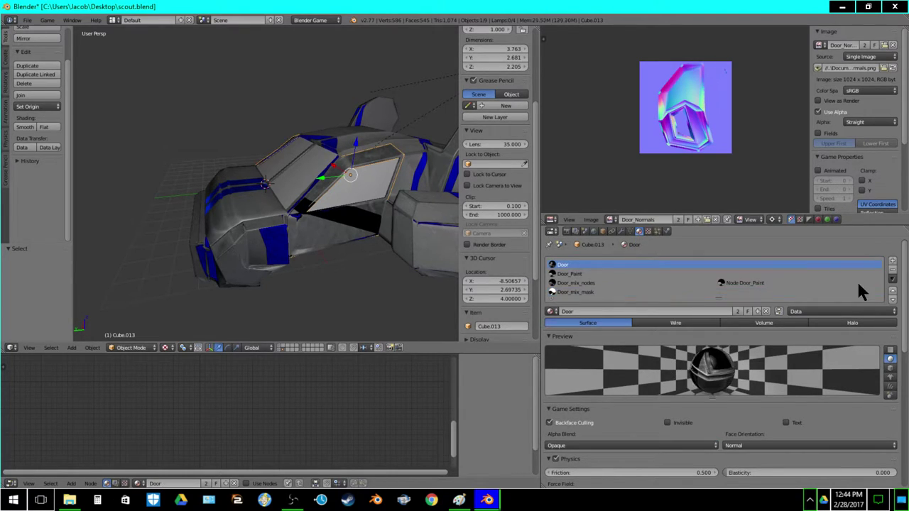
left_click(625, 282)
left_click(617, 273)
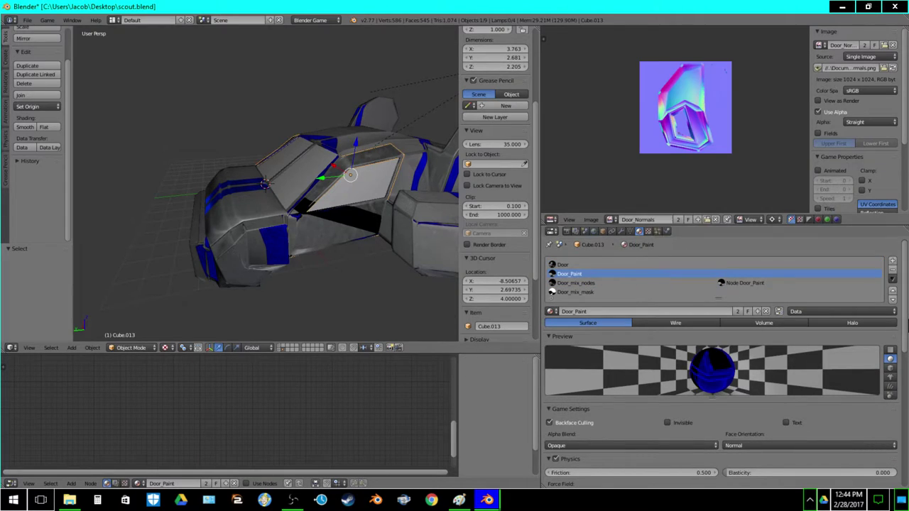
scroll(883, 458, "down", 10)
scroll(675, 315, "up", 2)
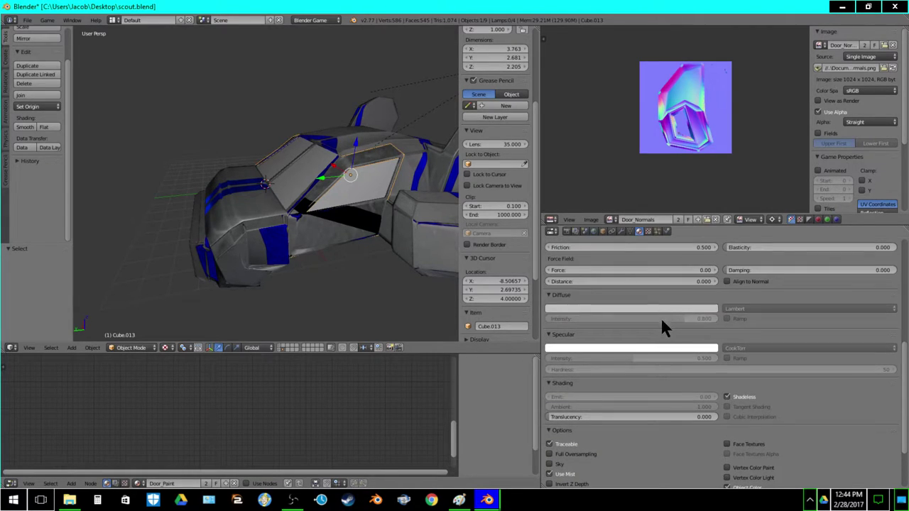
left_click(664, 308)
left_click(622, 247)
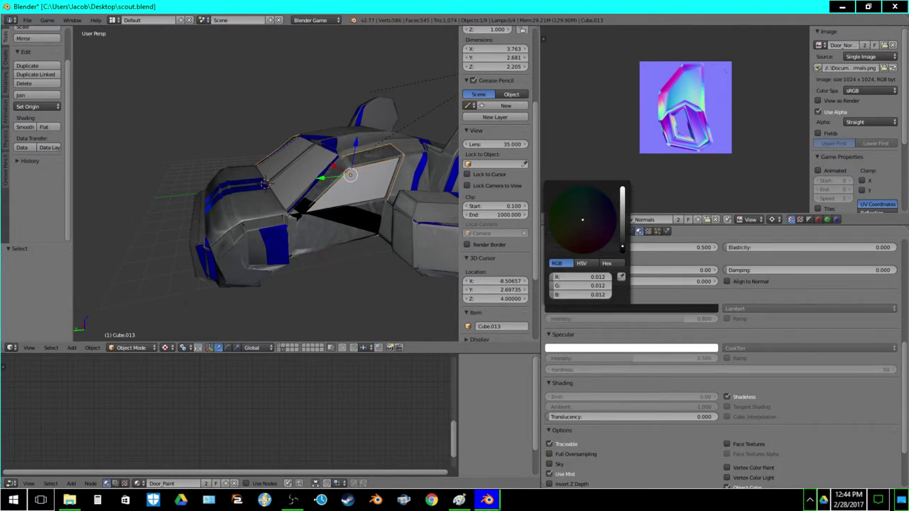
left_click_drag(623, 246, 622, 188)
Select the hood and set the red channel of its object color to 1.
middle_click_drag(263, 206, 301, 218)
key("a")
middle_click_drag(249, 185, 261, 204)
scroll(315, 199, "down", 2)
right_click(261, 203)
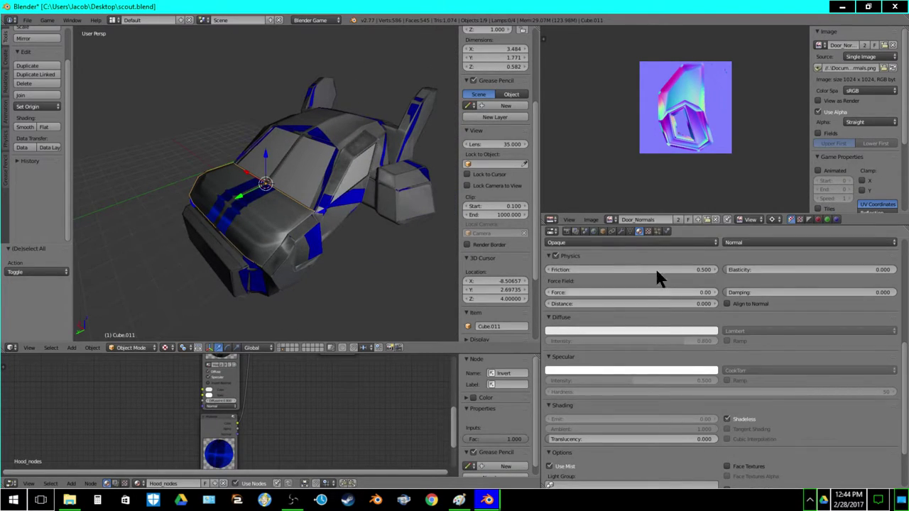
left_click(603, 232)
scroll(690, 298, "down", 8)
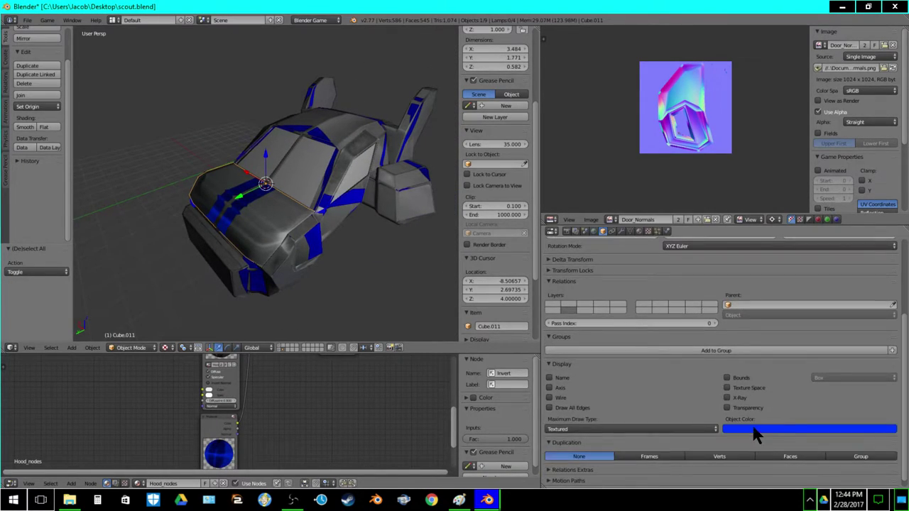
left_click(756, 429)
type("1")
key("Return")
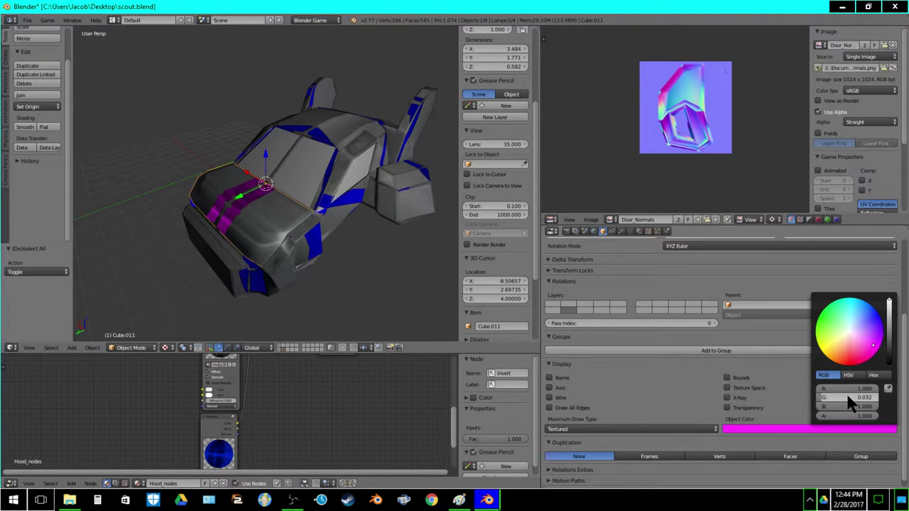
Select the car body and set its object color's red channel to 1 and blue channel to 0.
right_click(326, 128)
left_click(807, 430)
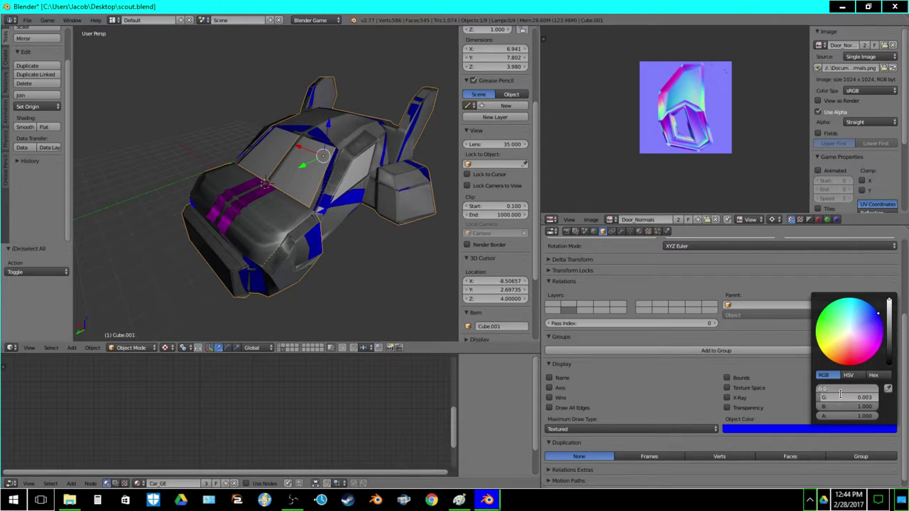
type("1")
key("Return")
type("0")
key("Return")
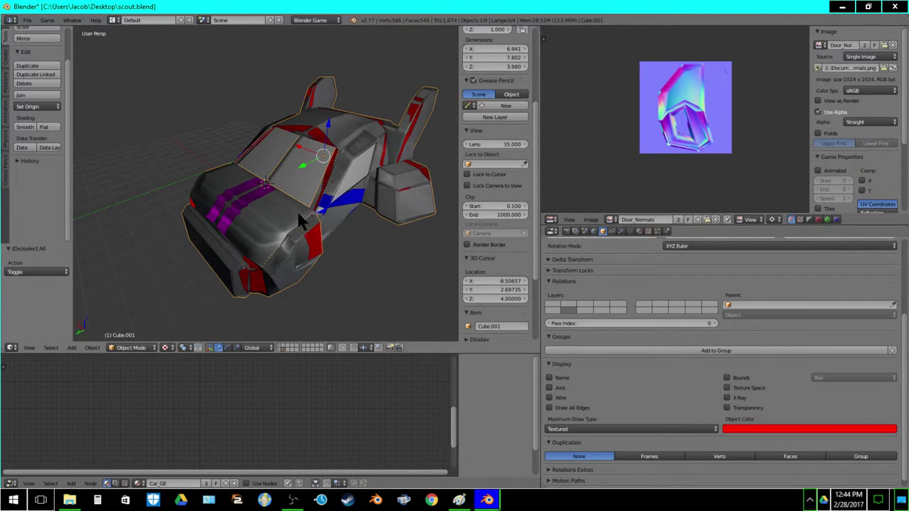
Set the blue channel of the object color to 0 on both the hood and the doors.
right_click(245, 206)
left_click(796, 430)
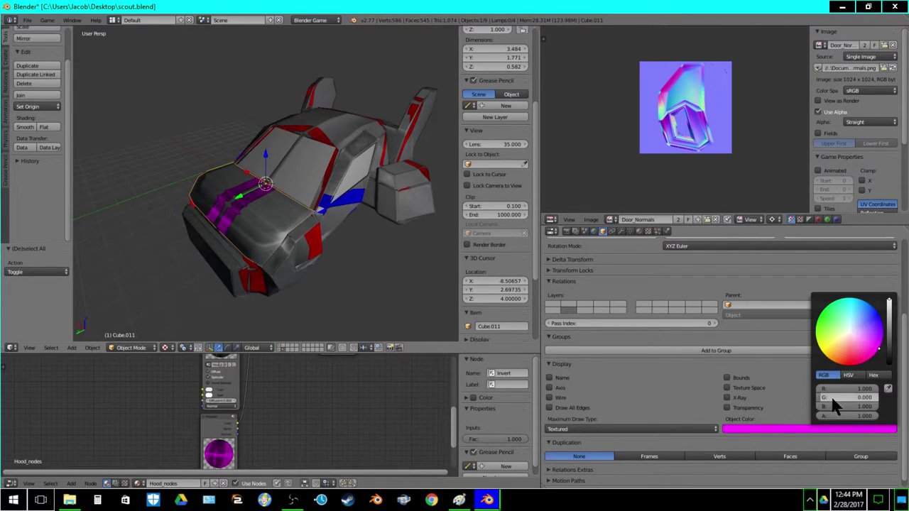
key("Return")
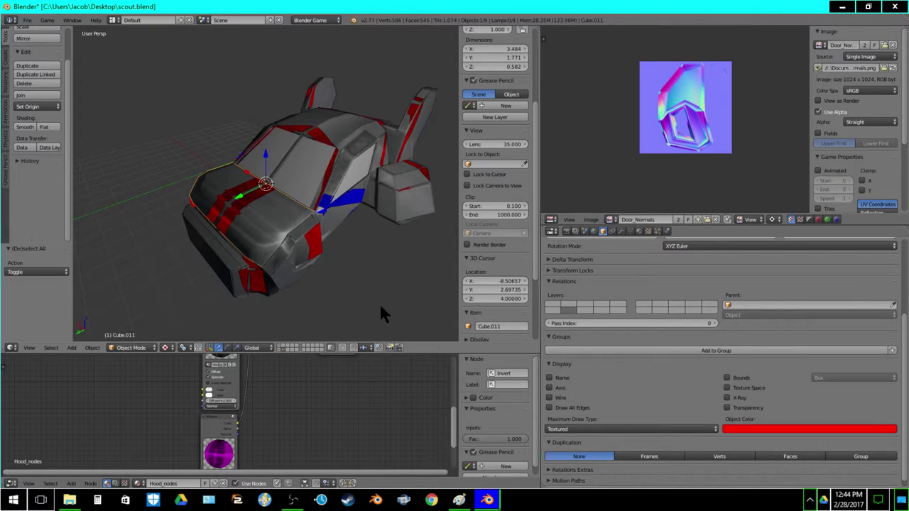
right_click(373, 210)
left_click(770, 429)
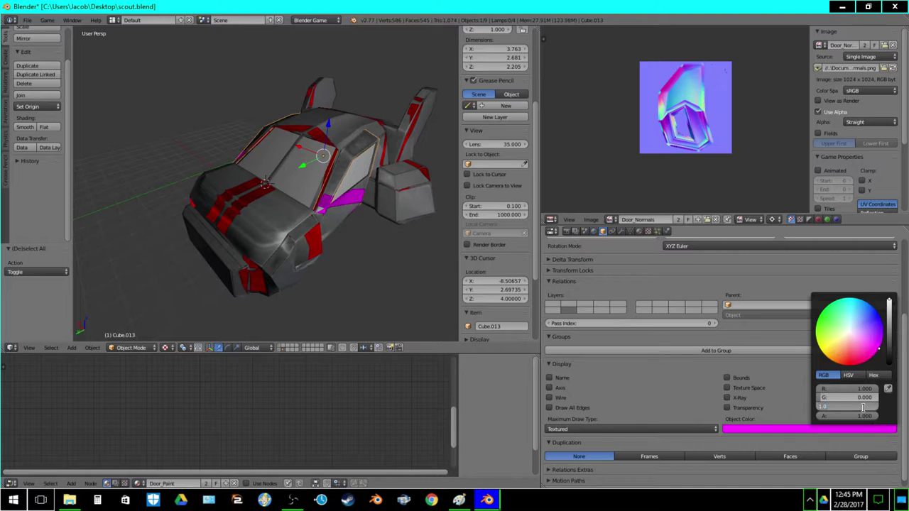
type("0")
key("Return")
Add a cube at the 3D cursor and scale it by about 23.3 so that it encloses the whole car.
middle_click_drag(335, 211, 295, 209)
scroll(257, 213, "down", 5)
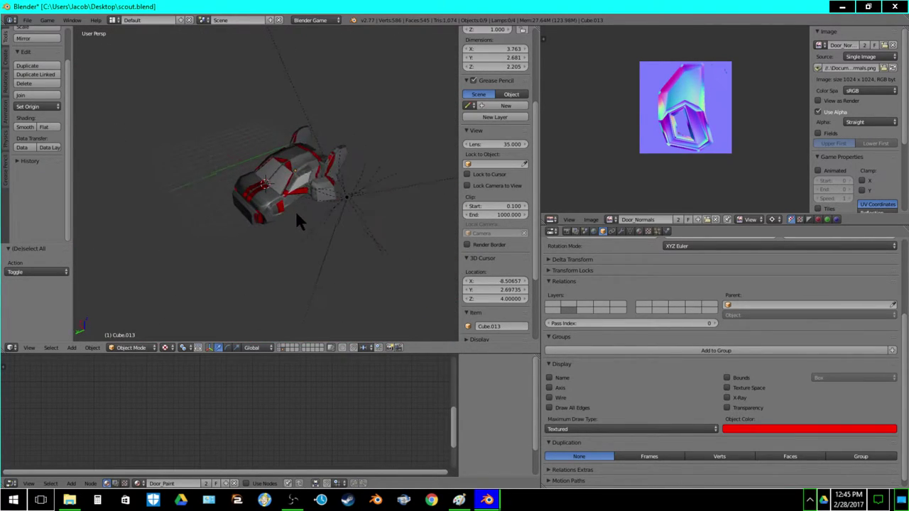
left_click(71, 347)
mouse_move(88, 338)
left_click(130, 348)
key("s")
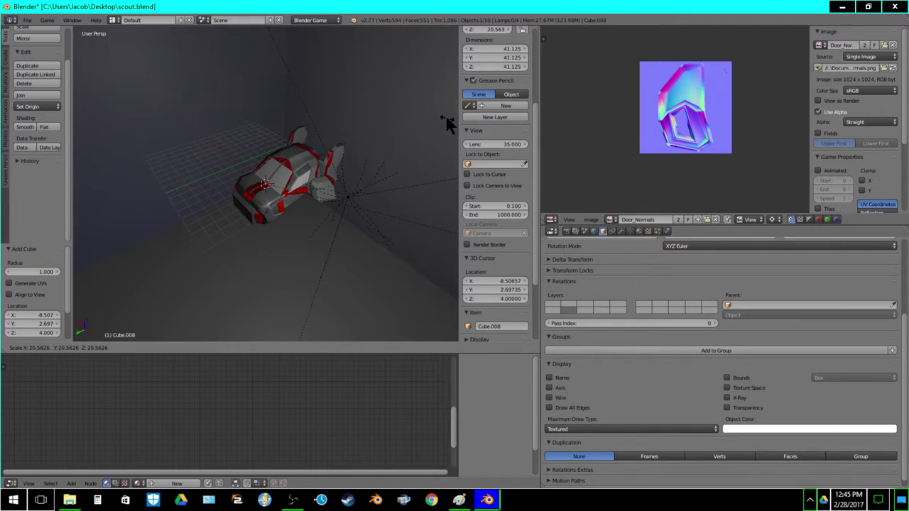
left_click(447, 120)
Give the enclosing cube its own black material based on Material.011, and make it shadeless.
left_click(639, 232)
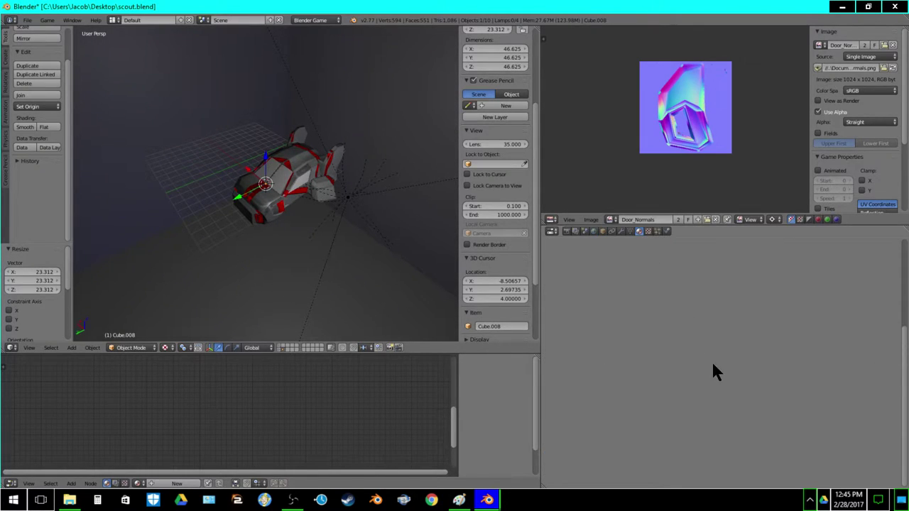
left_click(646, 320)
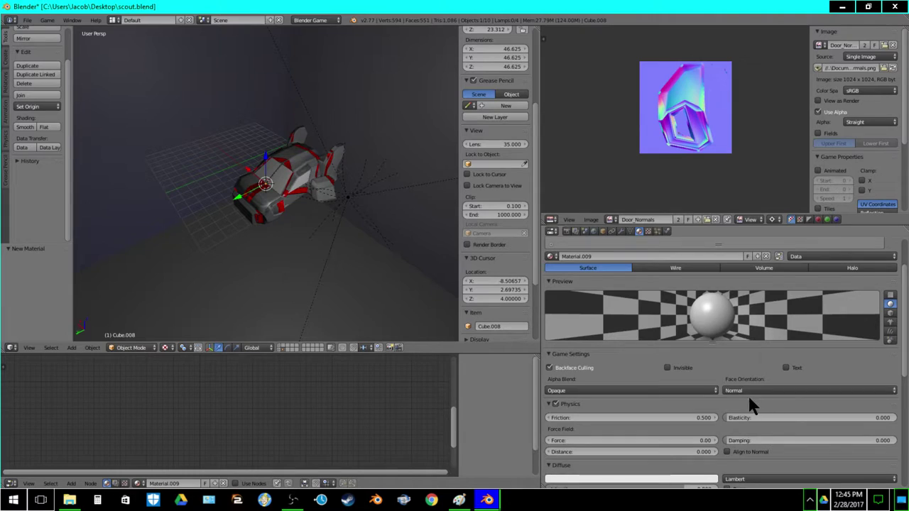
scroll(478, 253, "up", 1)
left_click(553, 292)
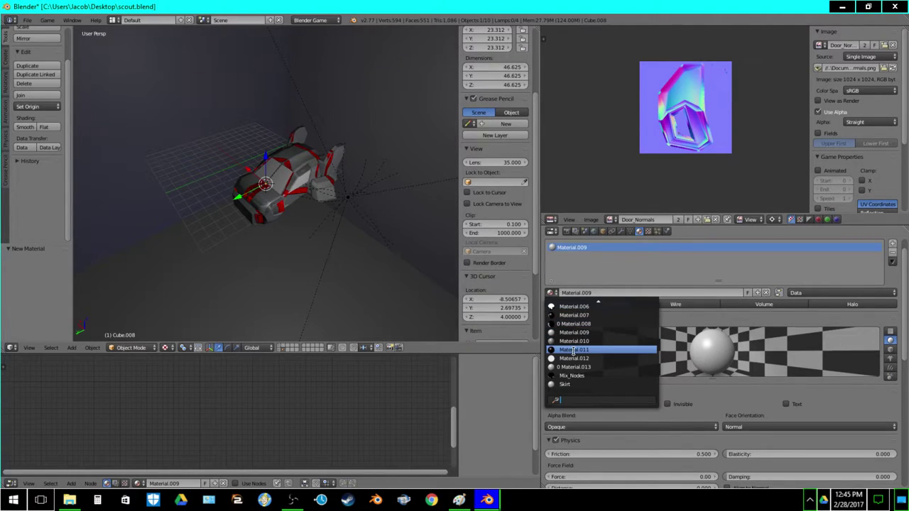
left_click(573, 350)
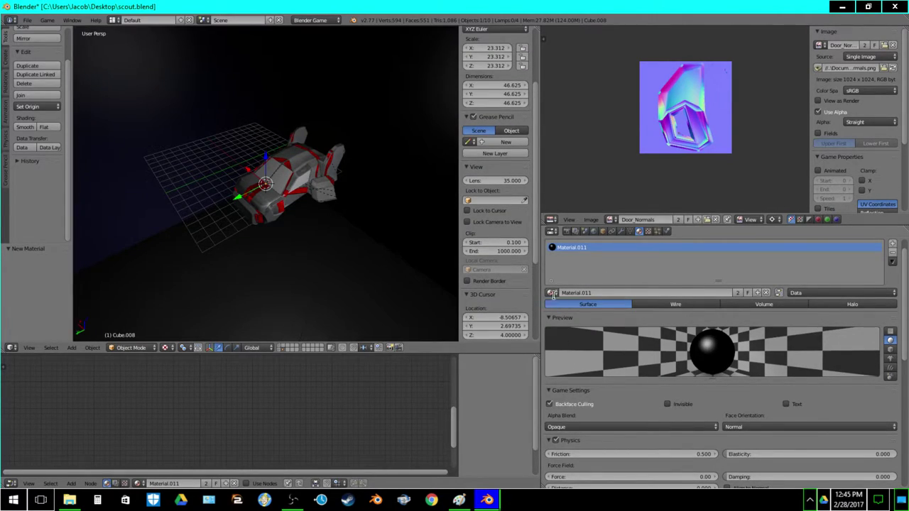
left_click(552, 292)
scroll(717, 427, "down", 5)
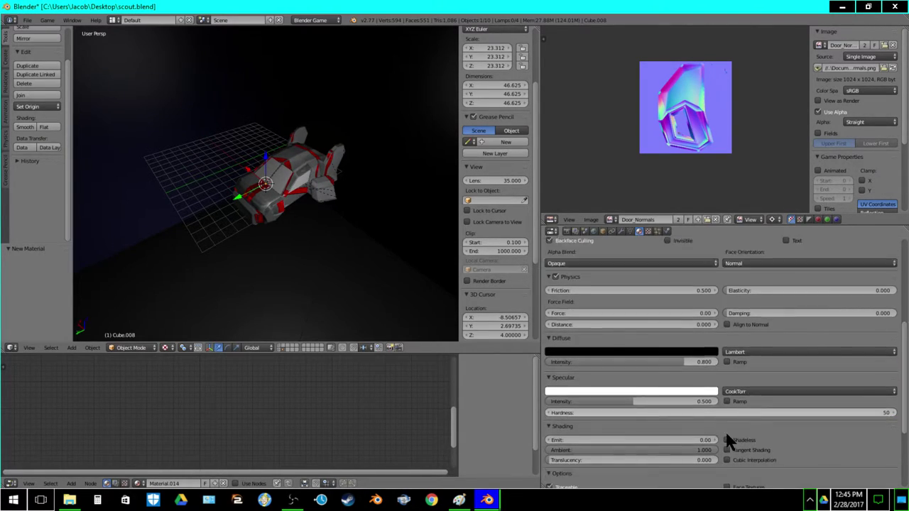
scroll(729, 440, "down", 1)
left_click(727, 404)
Flip the normals of all the enclosing cube's faces in mesh editing.
key("Tab")
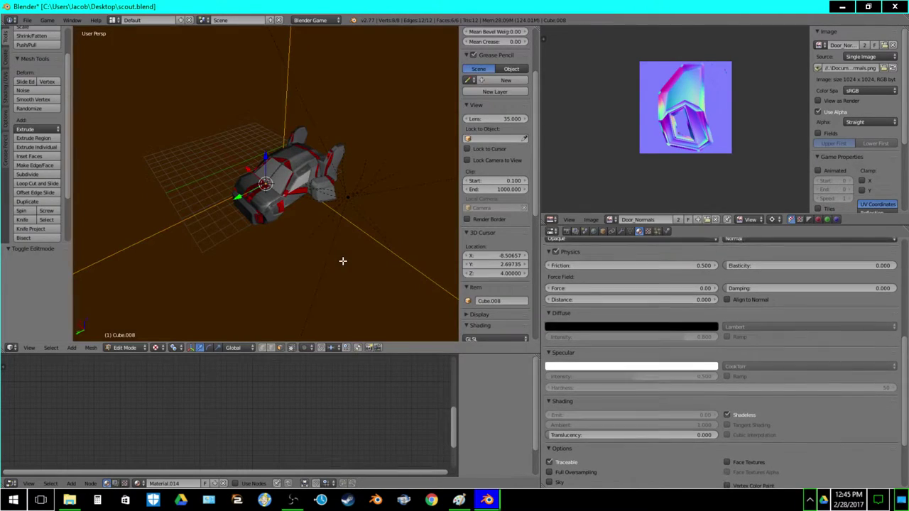
key("ctrl+f")
left_click(304, 242)
key("Tab")
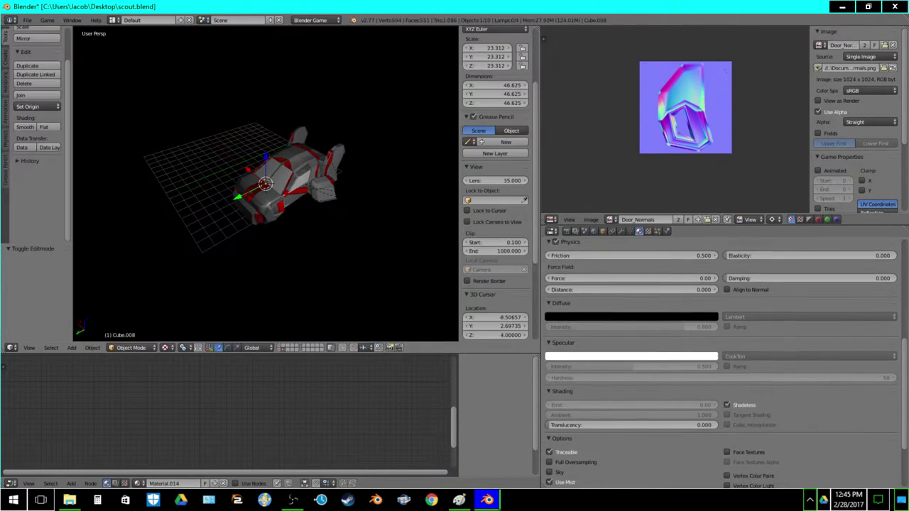
Restrict the 3D view to Only Render, deselect everything and view the car from several angles against the black surroundings.
scroll(266, 183, "up", 2)
scroll(488, 268, "down", 5)
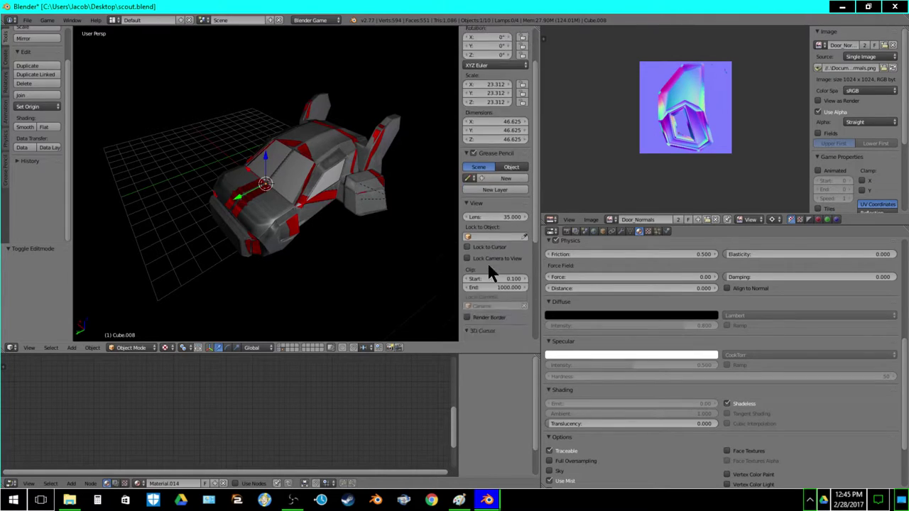
left_click(481, 279)
middle_click_drag(320, 241, 398, 199)
key("a")
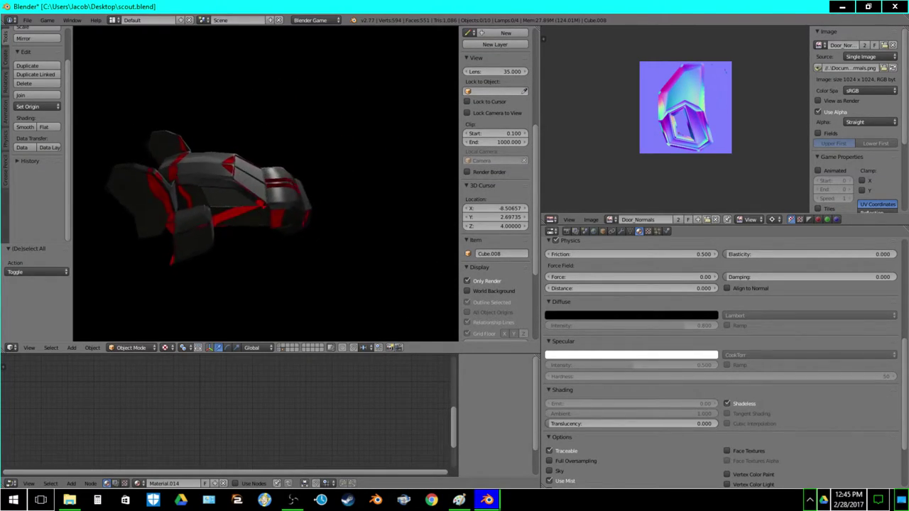
middle_click_drag(341, 199, 220, 202)
middle_click_drag(266, 242, 199, 277)
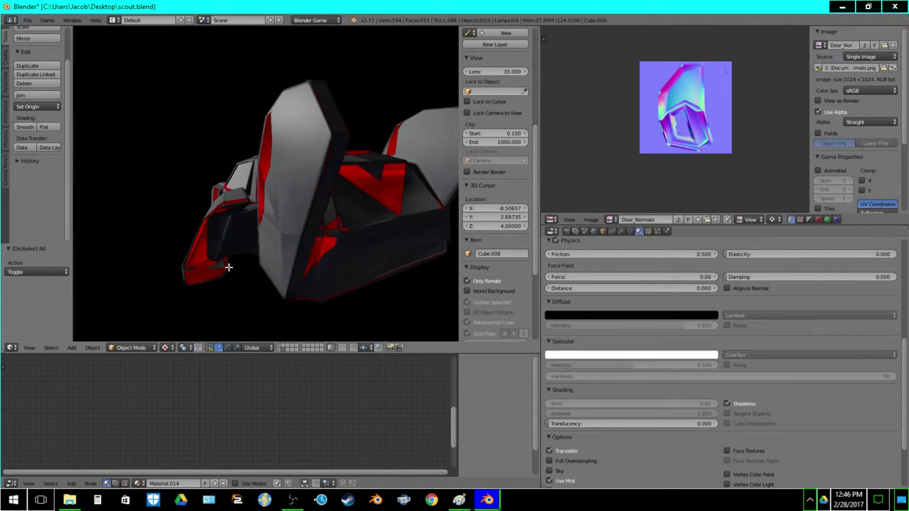
Enter mesh editing on the car body and select several of its small panel faces, undoing the last wrong pick.
key("Escape")
key("Tab")
key("Tab")
right_click(217, 246)
key("Tab")
right_click(211, 241)
middle_click_drag(213, 241, 270, 216)
right_click(270, 215, "shift")
middle_click_drag(161, 205, 206, 251)
right_click(242, 223, "shift")
middle_click_drag(242, 222, 270, 254)
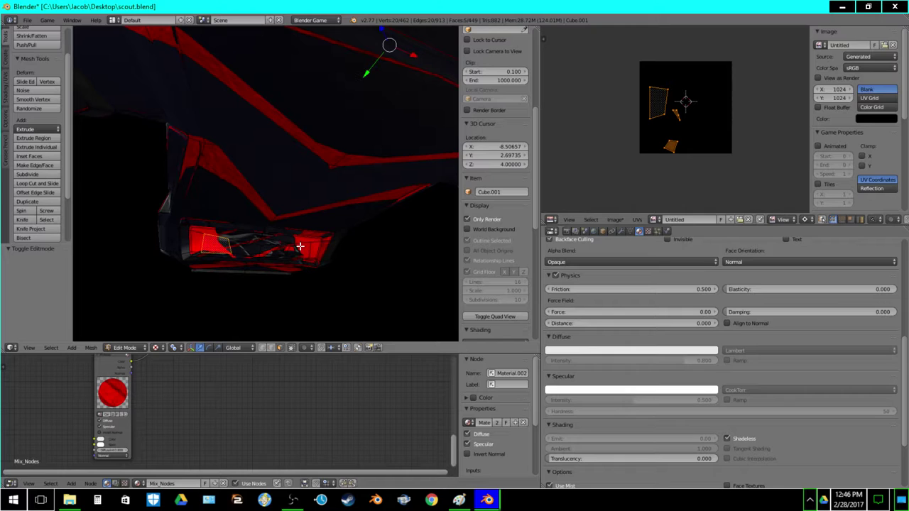
middle_click_drag(170, 283, 206, 287)
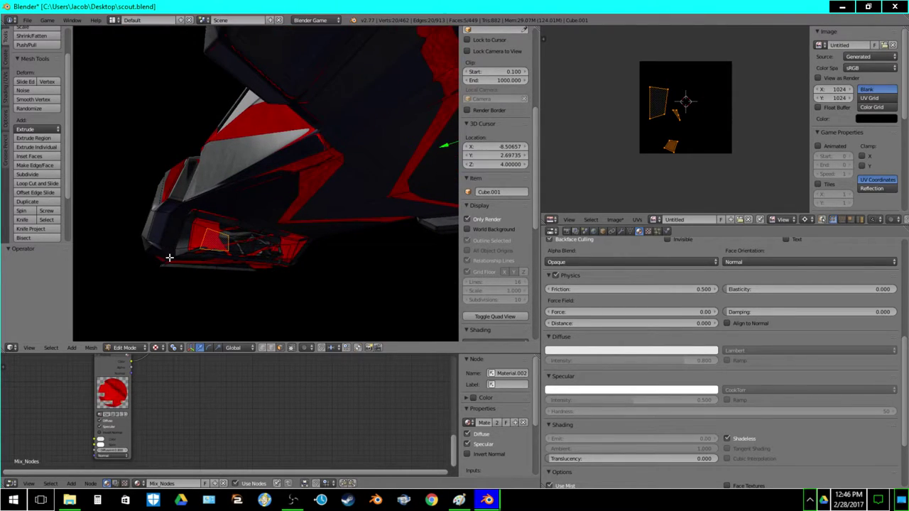
key("ctrl+z")
Add the remaining panel faces near the car's front corners and on the rear side pods to the selection.
middle_click_drag(151, 240, 171, 172)
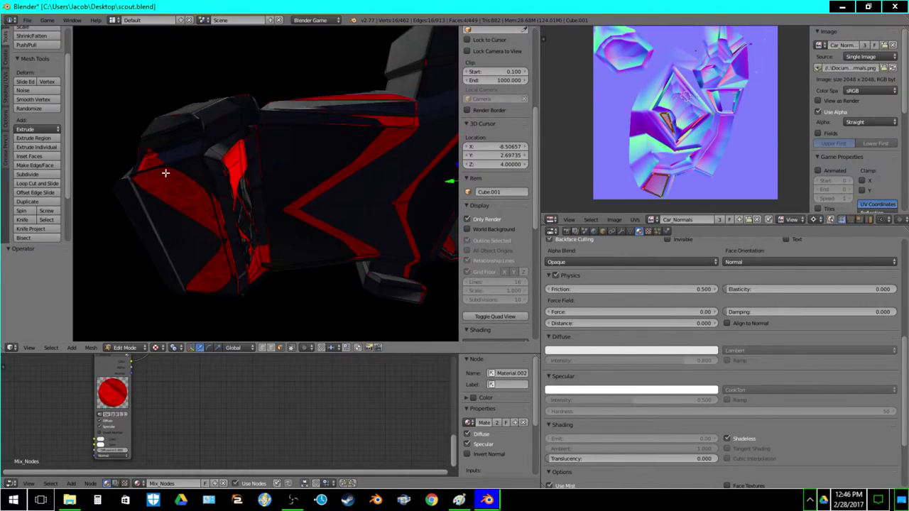
right_click(171, 141, "shift")
middle_click_drag(171, 141, 199, 236)
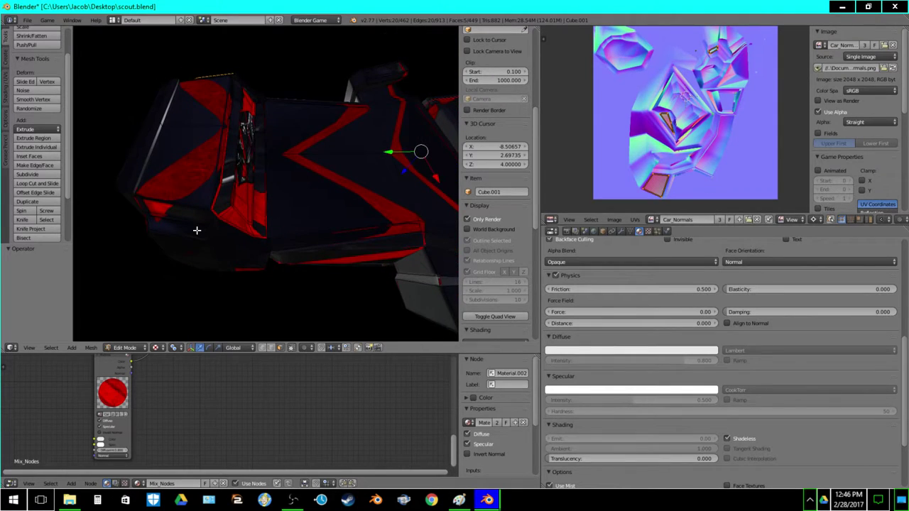
scroll(370, 262, "down", 3)
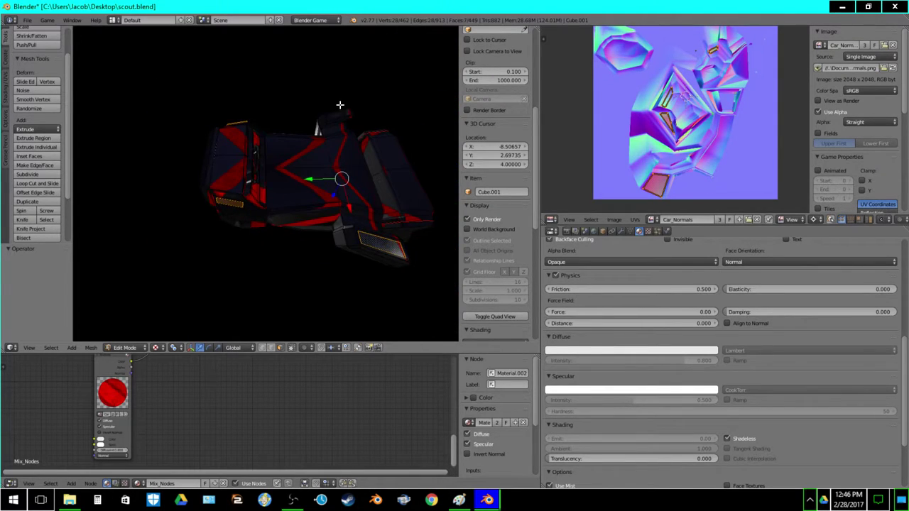
middle_click_drag(341, 114, 398, 317)
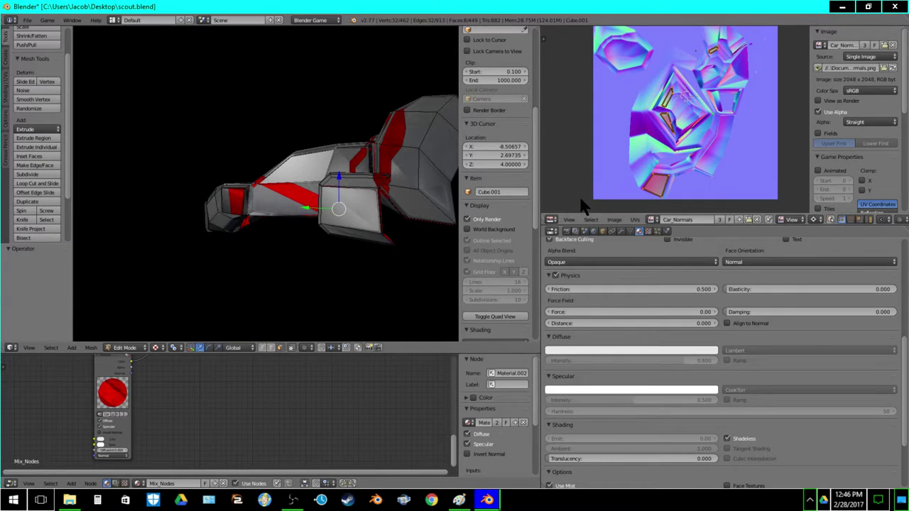
Choose Material.012 for the selected car body faces, leave mesh editing and deselect the body.
left_click(639, 232)
scroll(761, 329, "up", 4)
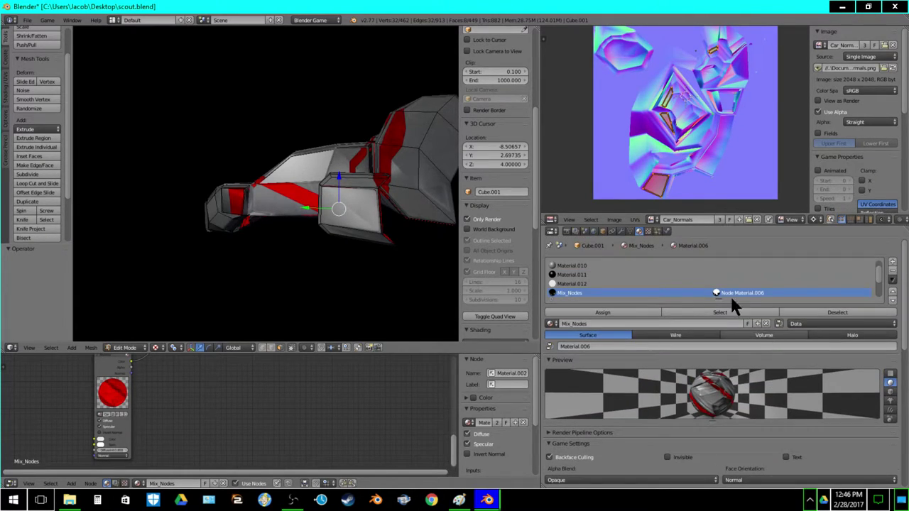
left_click(685, 284)
middle_click_drag(426, 291, 275, 229)
key("Tab")
middle_click_drag(379, 150, 442, 217)
middle_click_drag(245, 186, 304, 197)
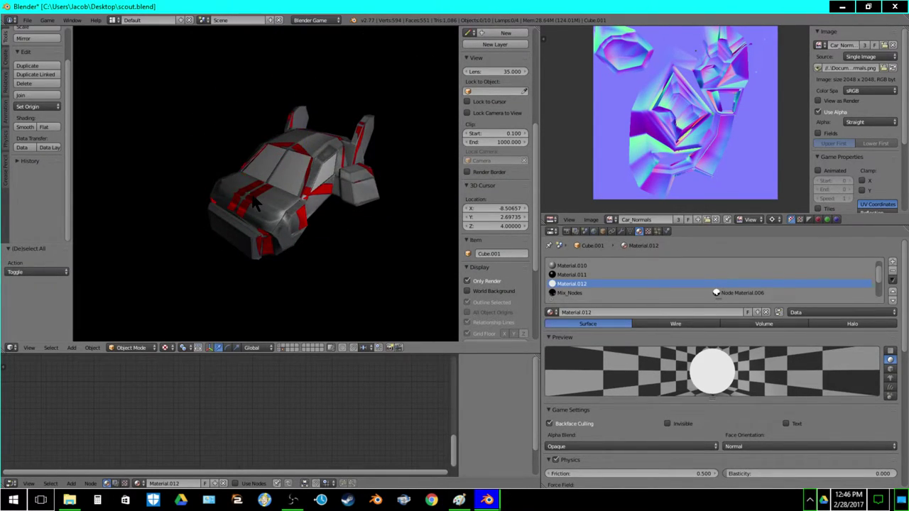
Select the hood and set the green channel of its object color to 1.
right_click(253, 199)
left_click(604, 231)
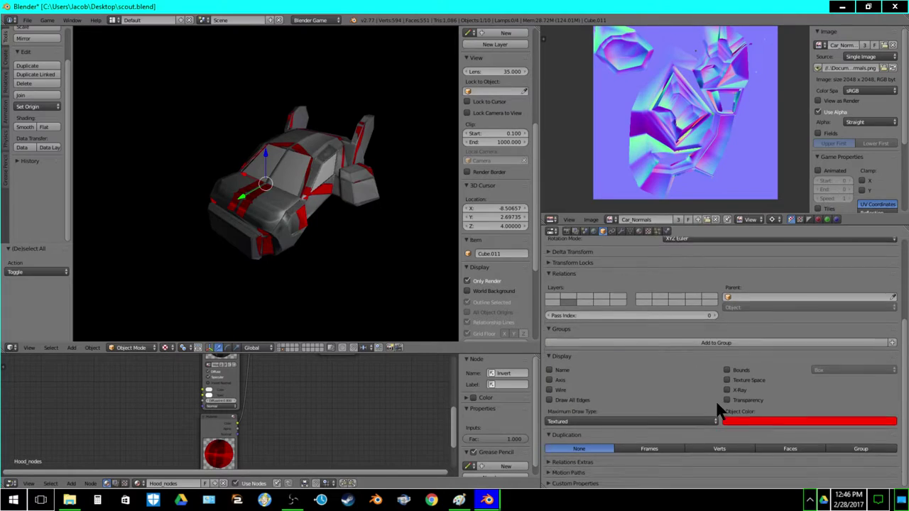
left_click(773, 425)
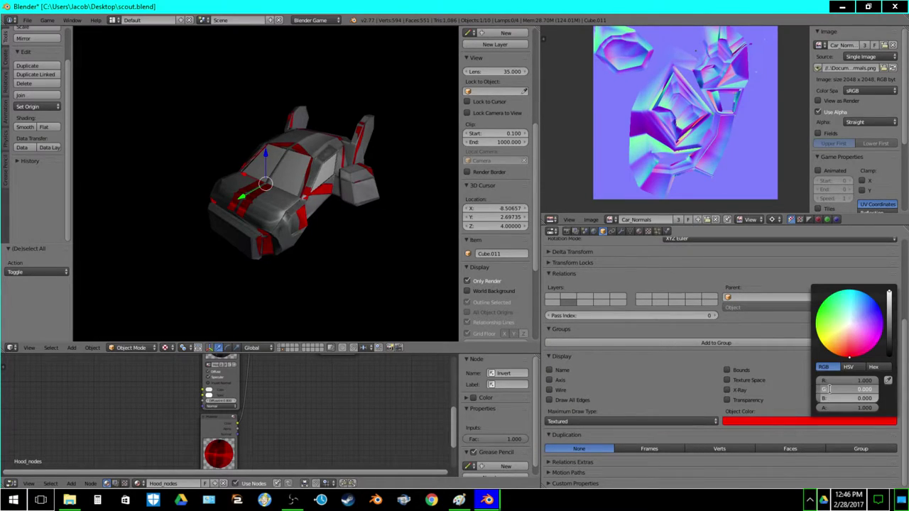
left_click(845, 389)
type("1")
key("Return")
Set the green channel of the object color to 1 on the car body and the doors, and deselect everything.
right_click(319, 190)
right_click(319, 190)
left_click(795, 419)
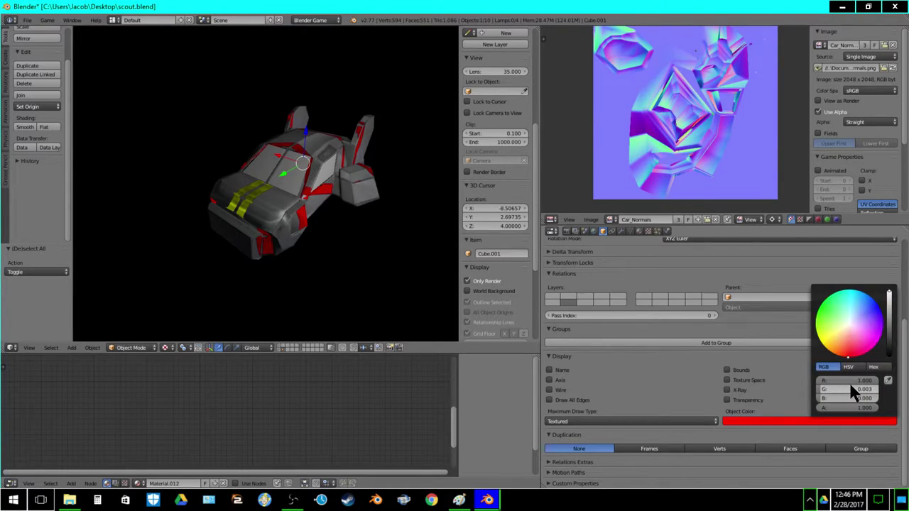
type("1")
key("Return")
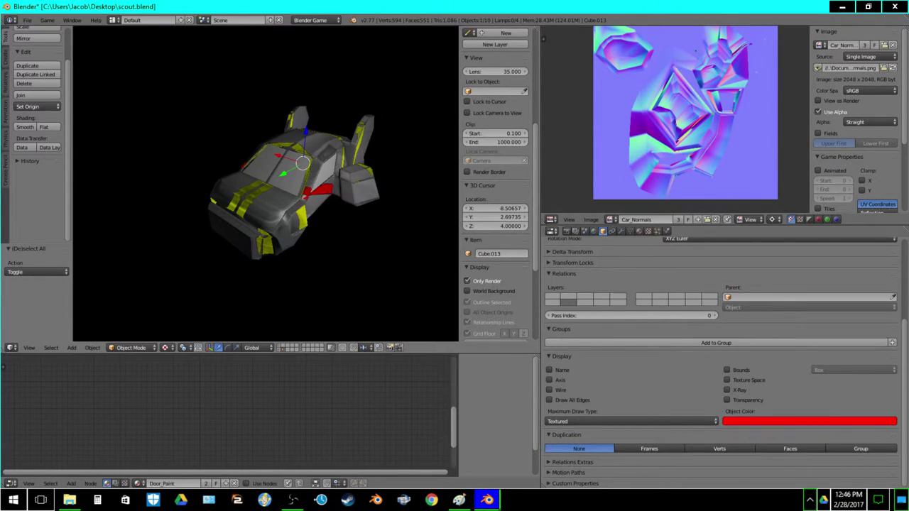
left_click(787, 421)
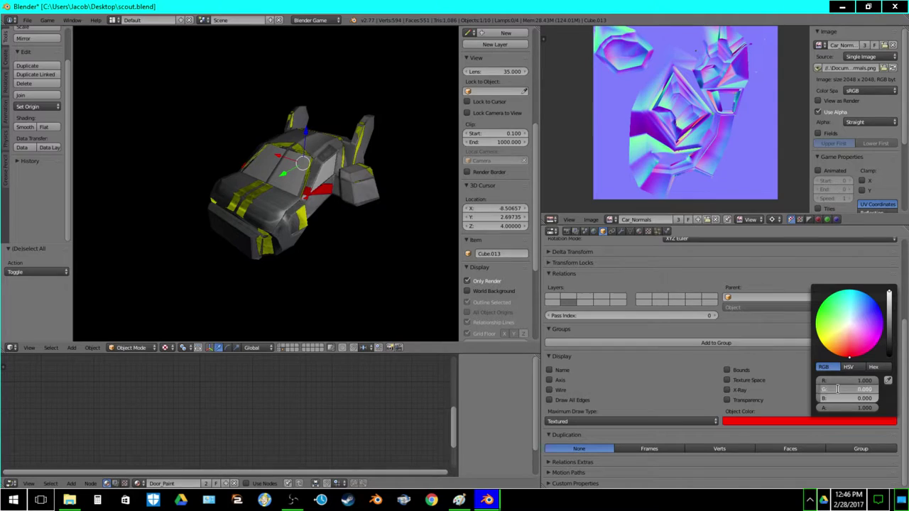
key("a")
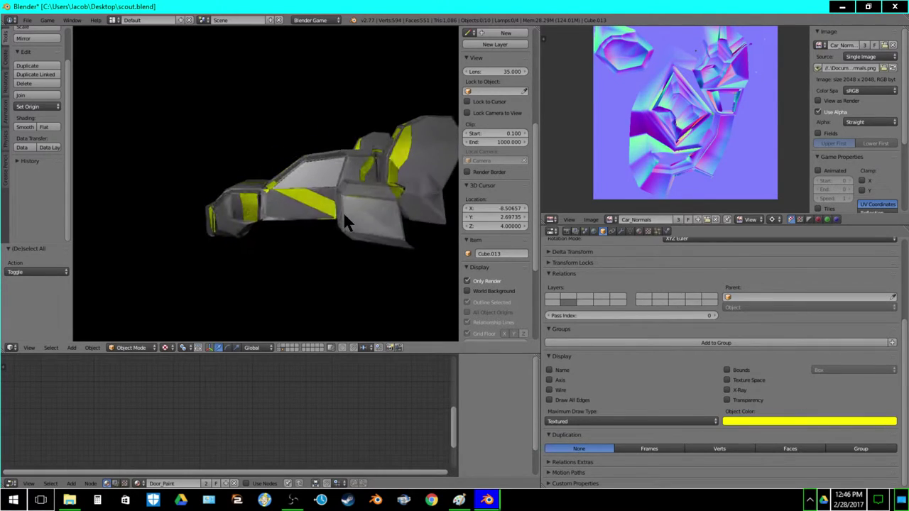